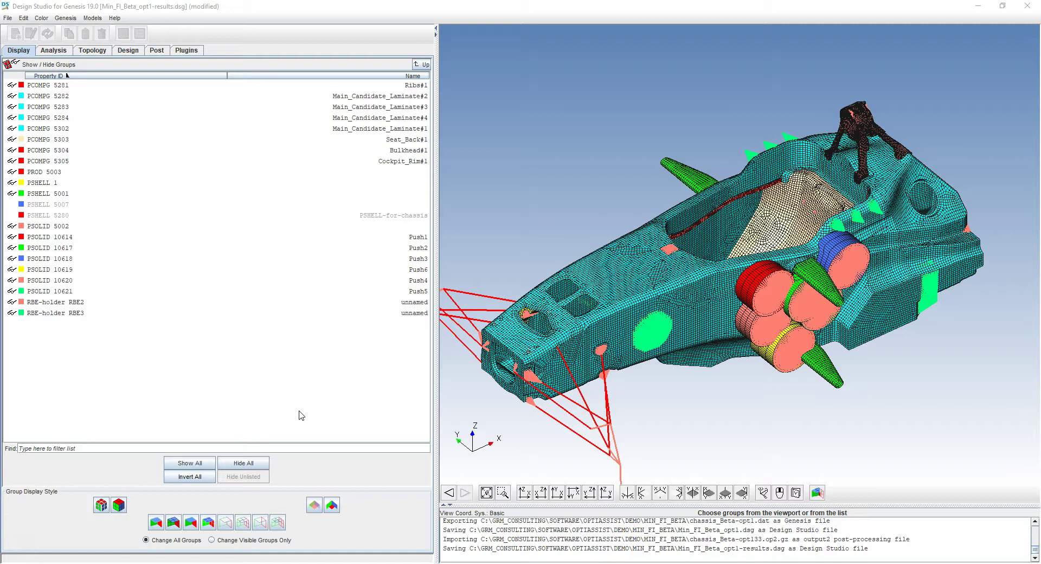
pyautogui.moveTo(758, 331); pyautogui.dragTo(758, 328)
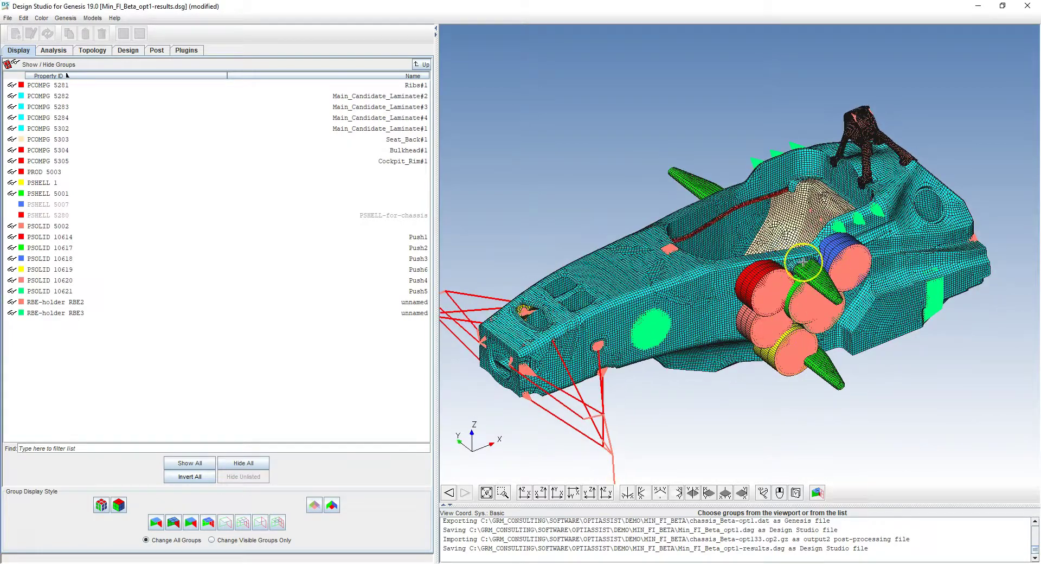
pyautogui.scroll(4, 802, 263)
pyautogui.moveTo(779, 264)
pyautogui.mouseDown()
pyautogui.moveTo(803, 268)
pyautogui.moveTo(805, 283)
pyautogui.moveTo(782, 267)
pyautogui.mouseUp()
pyautogui.scroll(-1, 779, 264)
pyautogui.click(770, 288)
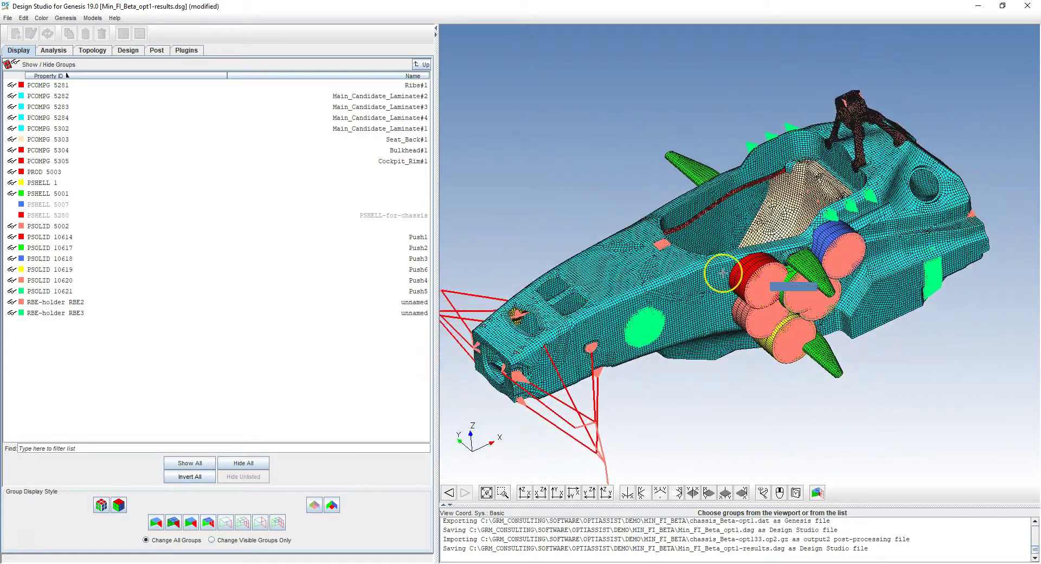
# List the analysis load cases and deselect 110.IMPACT to hide its loads on the chassis.
pyautogui.click(56, 50)
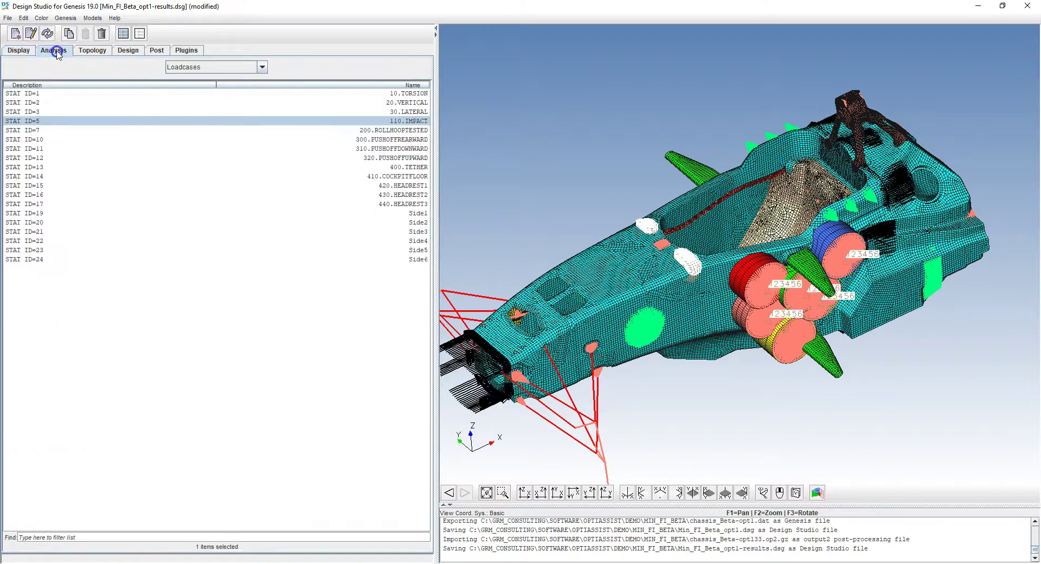
pyautogui.click(415, 121)
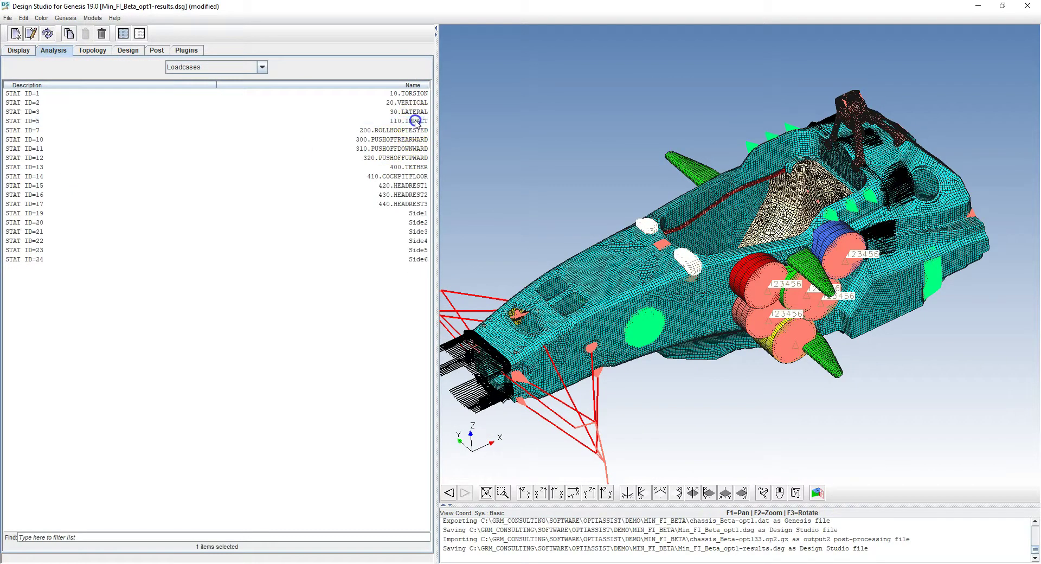
pyautogui.moveTo(769, 258); pyautogui.dragTo(795, 264)
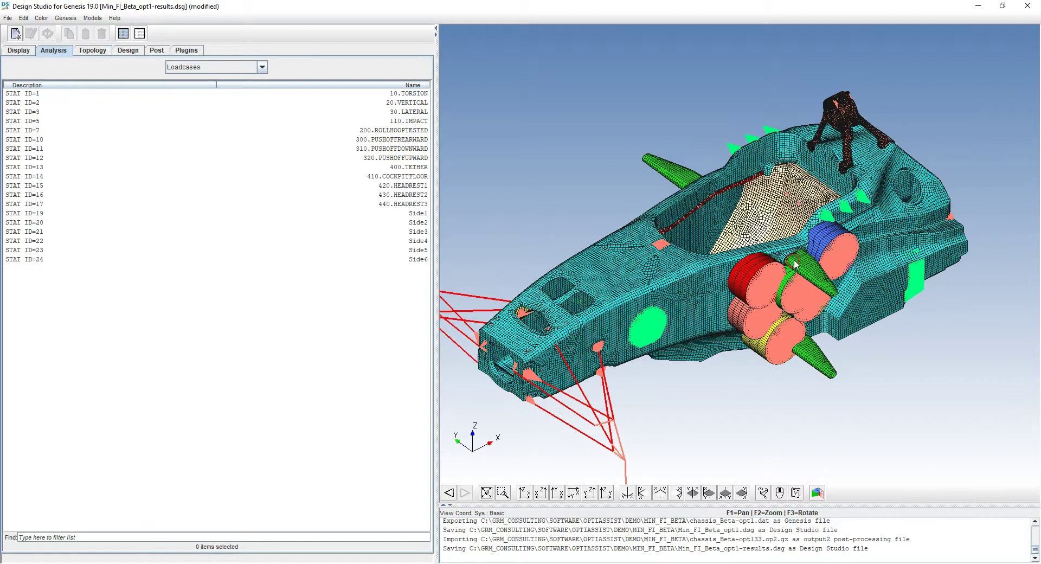
pyautogui.scroll(3, 795, 264)
# Preview the side load cases Side1 through Side6 one by one on the chassis, and clear the selection.
pyautogui.click(420, 213)
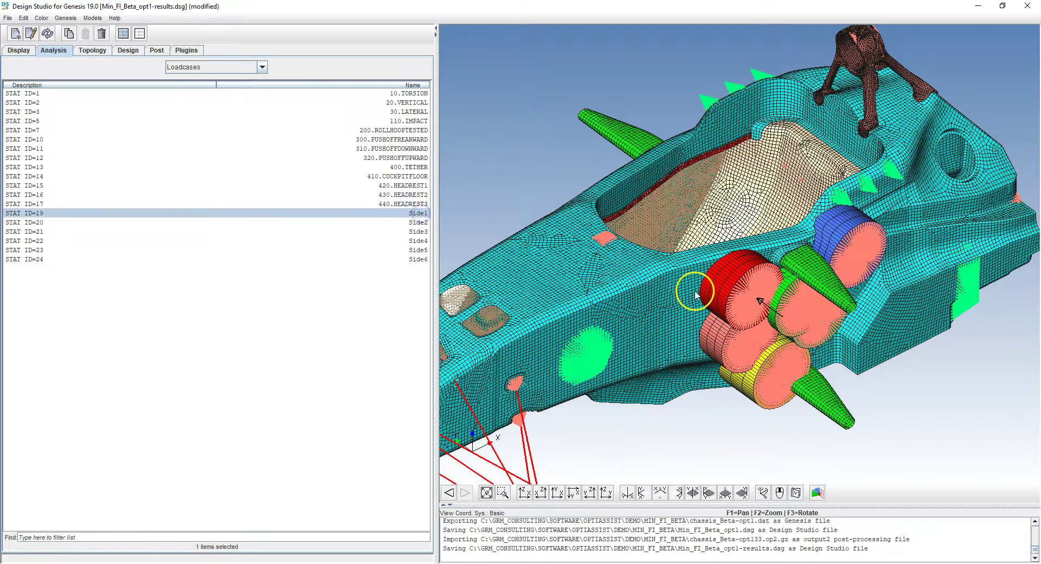
pyautogui.moveTo(690, 293); pyautogui.dragTo(693, 289)
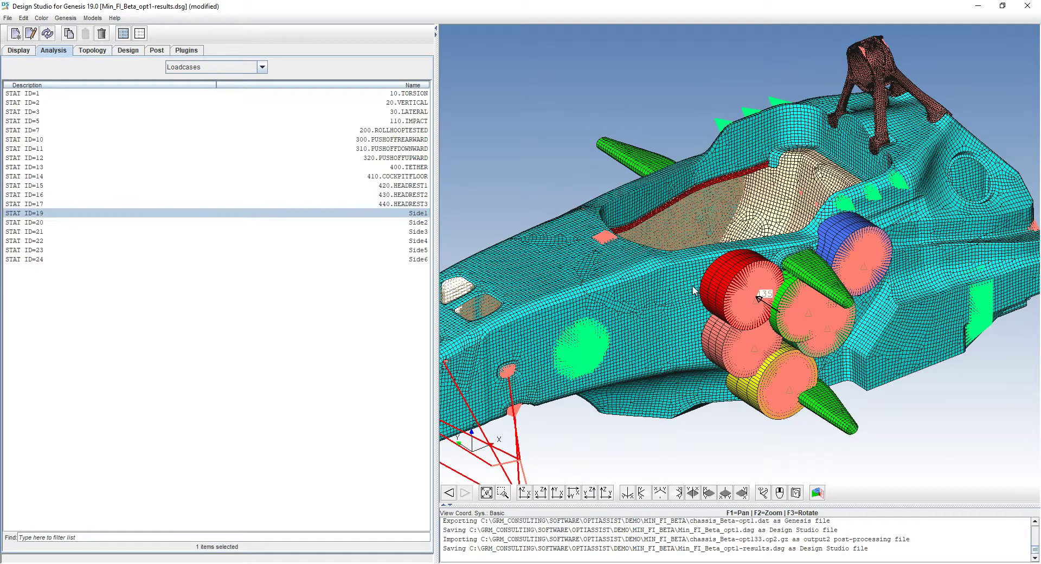
pyautogui.click(420, 224)
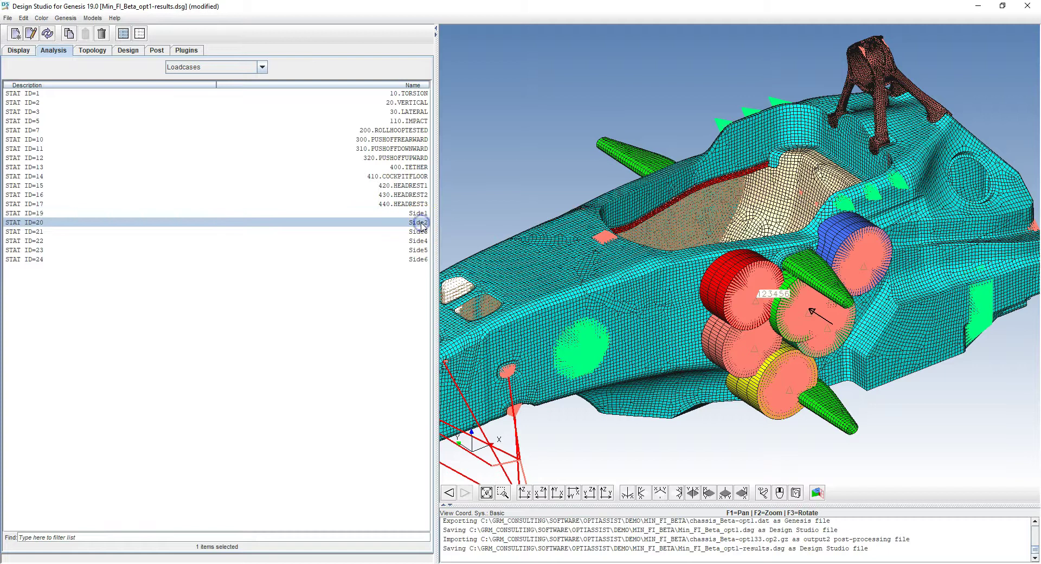
pyautogui.click(419, 231)
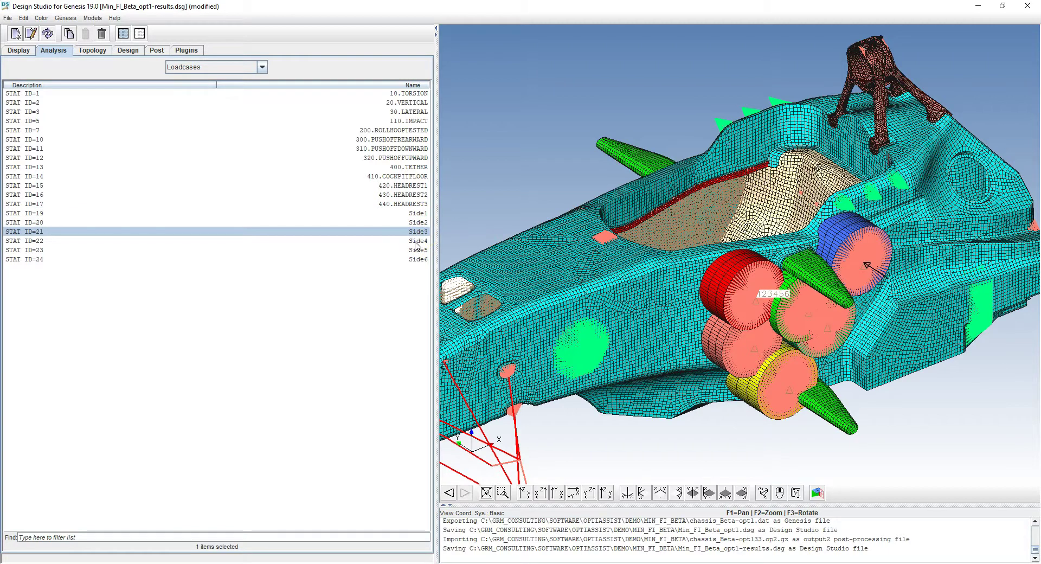
pyautogui.click(416, 242)
pyautogui.click(415, 251)
pyautogui.click(416, 259)
pyautogui.keyDown('ctrl'); pyautogui.click(417, 261); pyautogui.keyUp('ctrl')
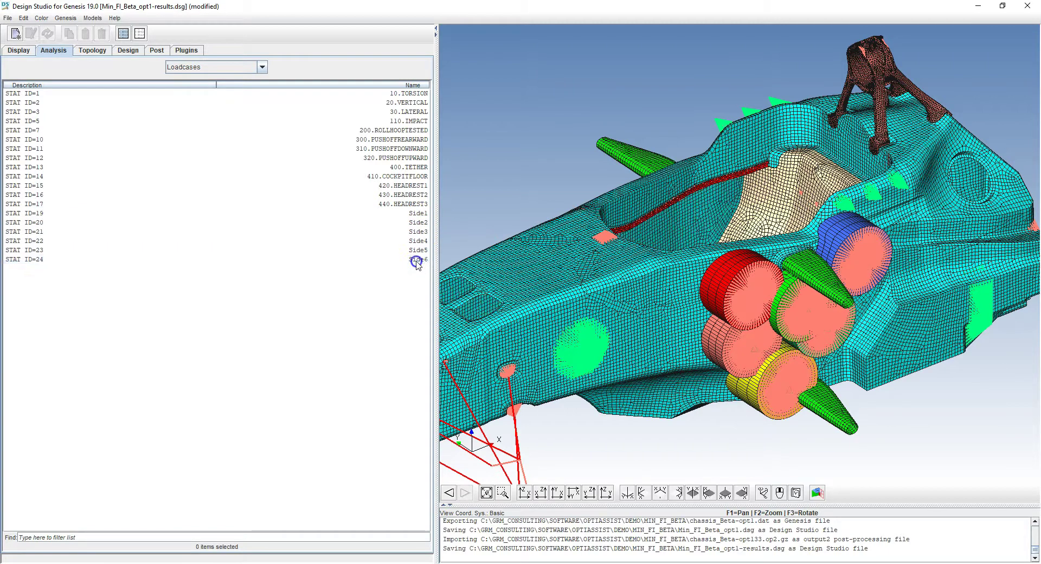
# Preview the torsion, vertical, lateral, impact, roll hoop, push-off rearward and push-off upward load cases, and clear the selection.
pyautogui.click(417, 93)
pyautogui.click(417, 102)
pyautogui.click(416, 112)
pyautogui.click(416, 121)
pyautogui.click(414, 130)
pyautogui.click(416, 139)
pyautogui.click(416, 158)
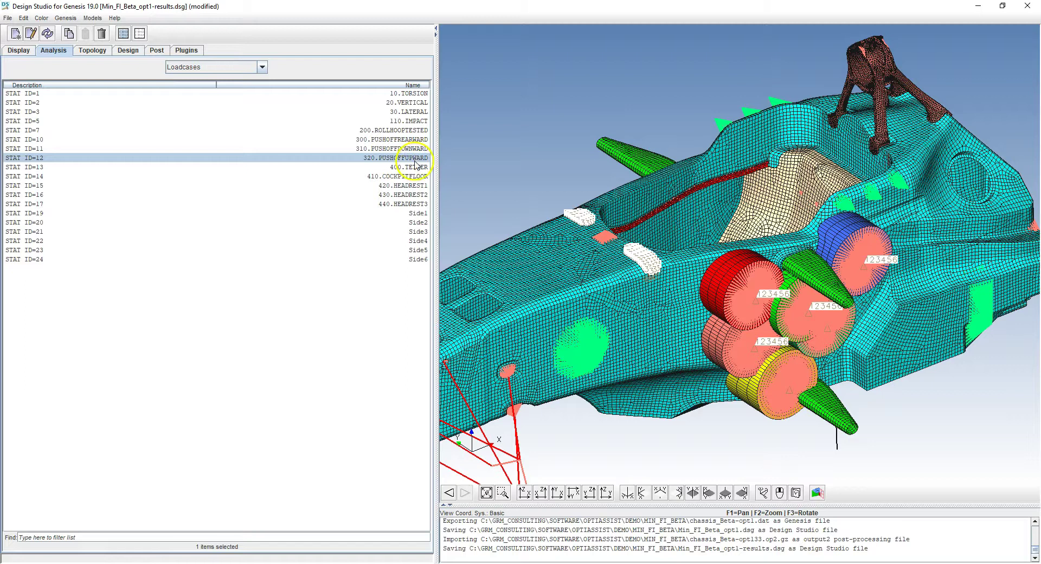
pyautogui.keyDown('ctrl'); pyautogui.click(415, 158); pyautogui.keyUp('ctrl')
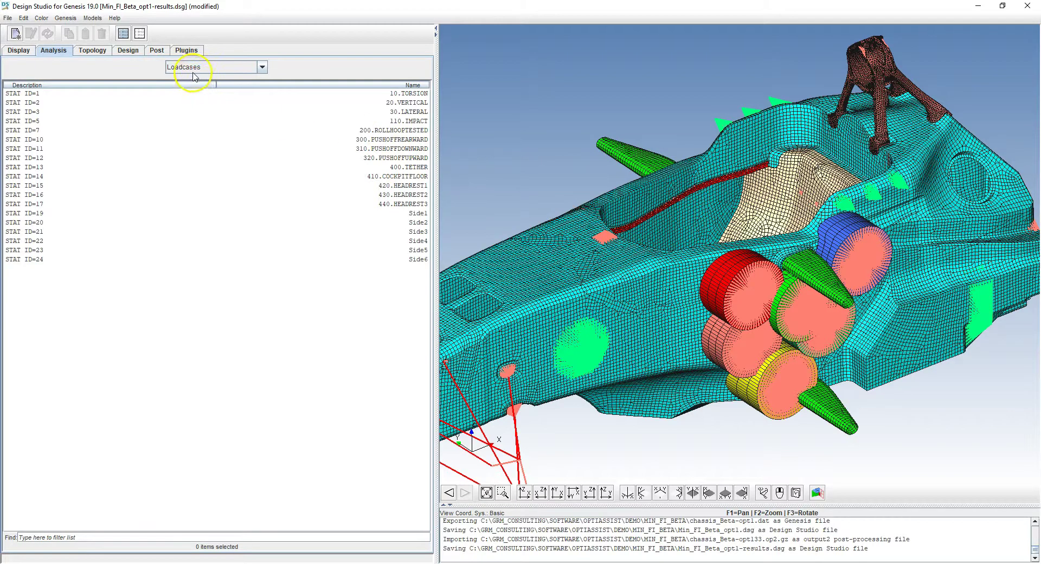
# Inspect the Side1 load case's boundary conditions, including its contact pair set, leave without changes and deselect it.
pyautogui.doubleClick(405, 213)
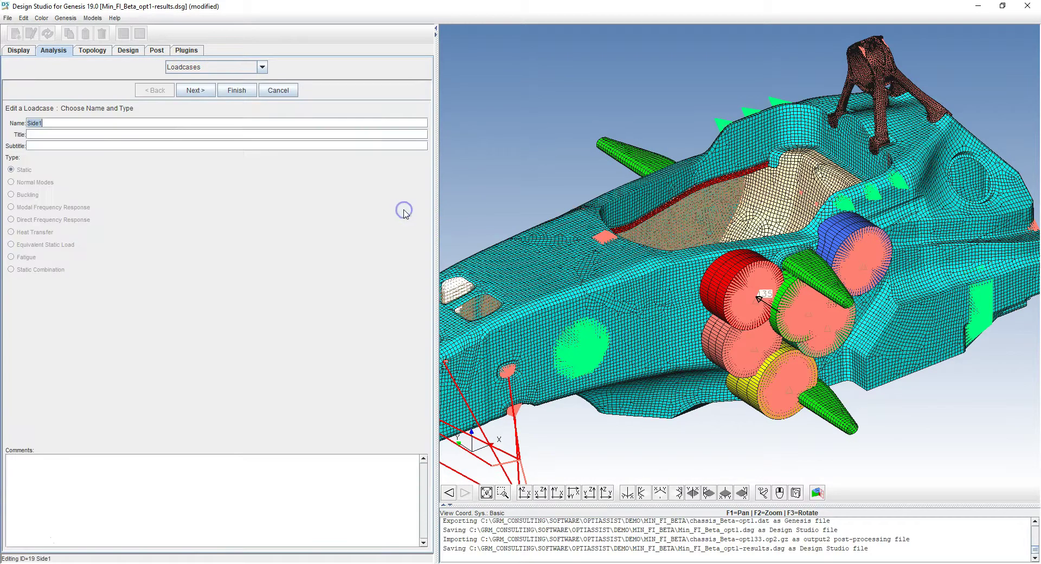
pyautogui.click(191, 91)
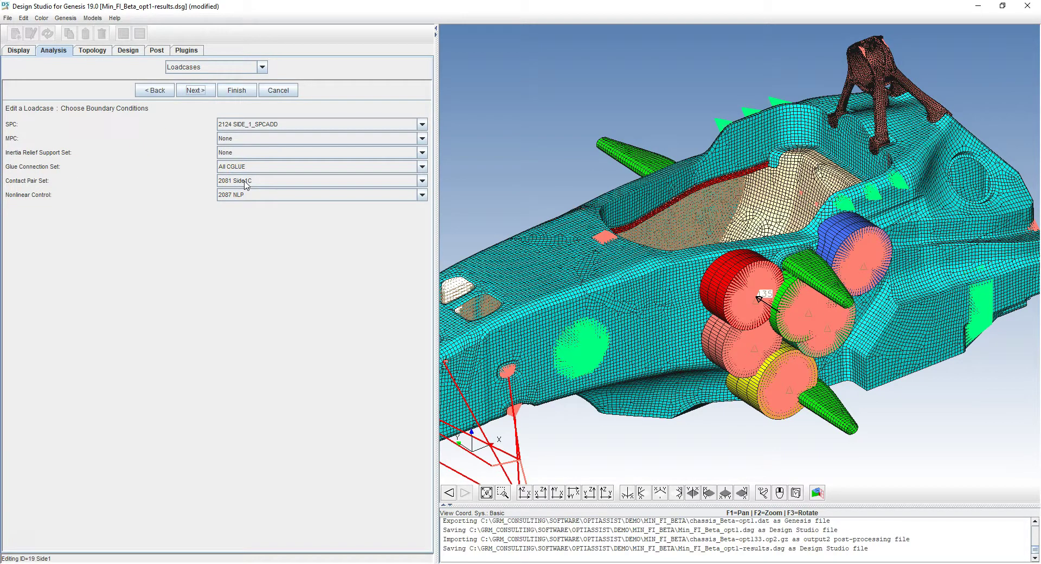
pyautogui.click(279, 91)
pyautogui.keyDown('ctrl'); pyautogui.click(180, 216); pyautogui.keyUp('ctrl')
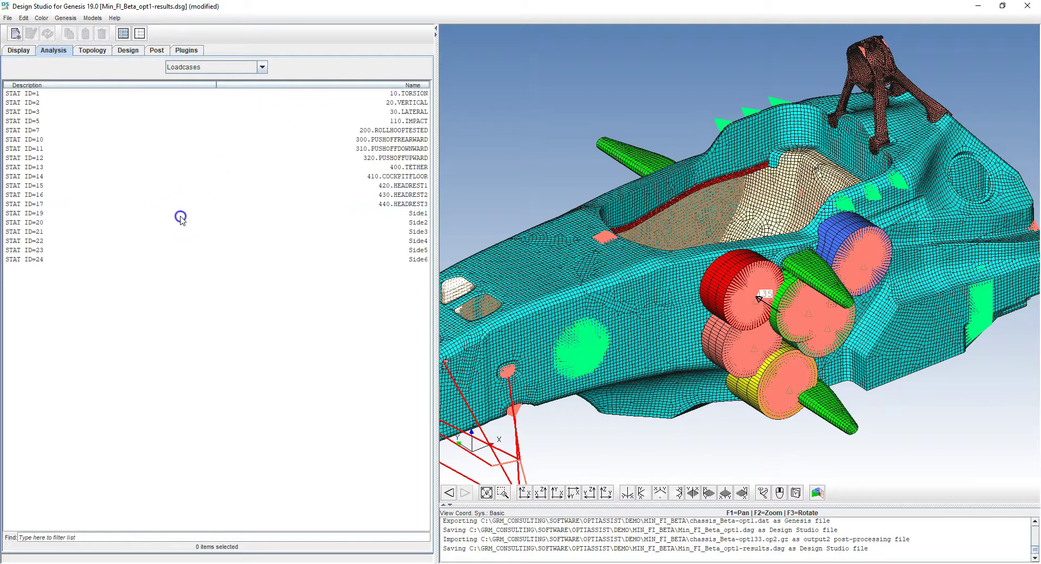
# Review the CNTDC and CNTIT parameters in Genesis's advanced design control options and leave without applying changes.
pyautogui.click(65, 18)
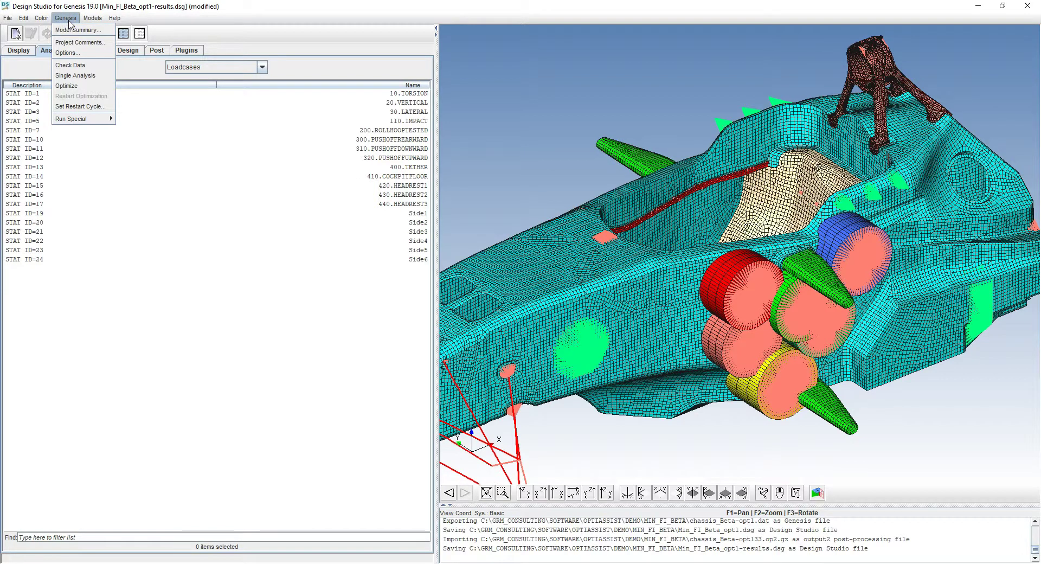
pyautogui.click(67, 52)
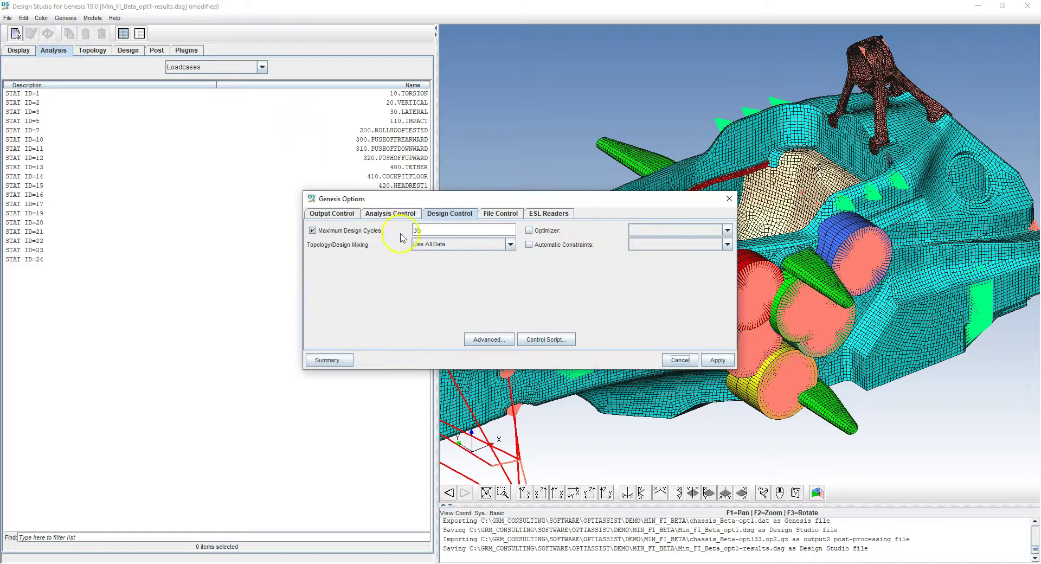
pyautogui.click(489, 339)
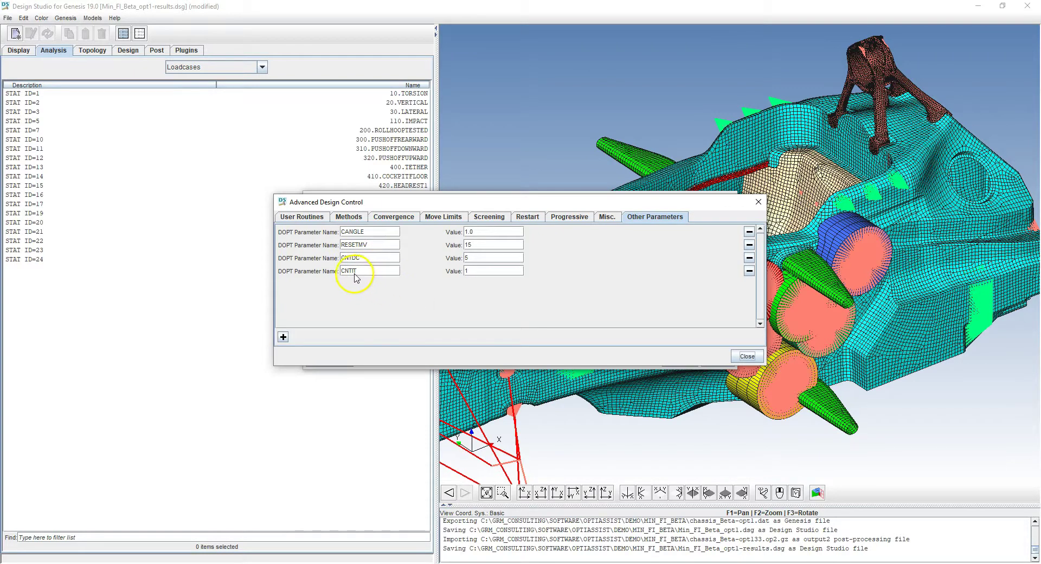
pyautogui.click(470, 257)
pyautogui.click(474, 271)
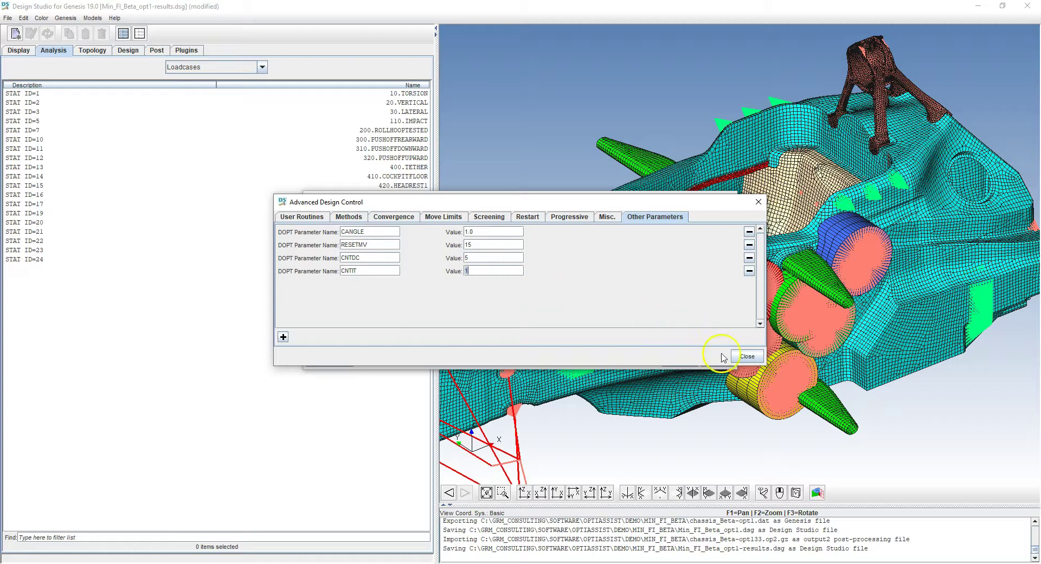
pyautogui.click(746, 356)
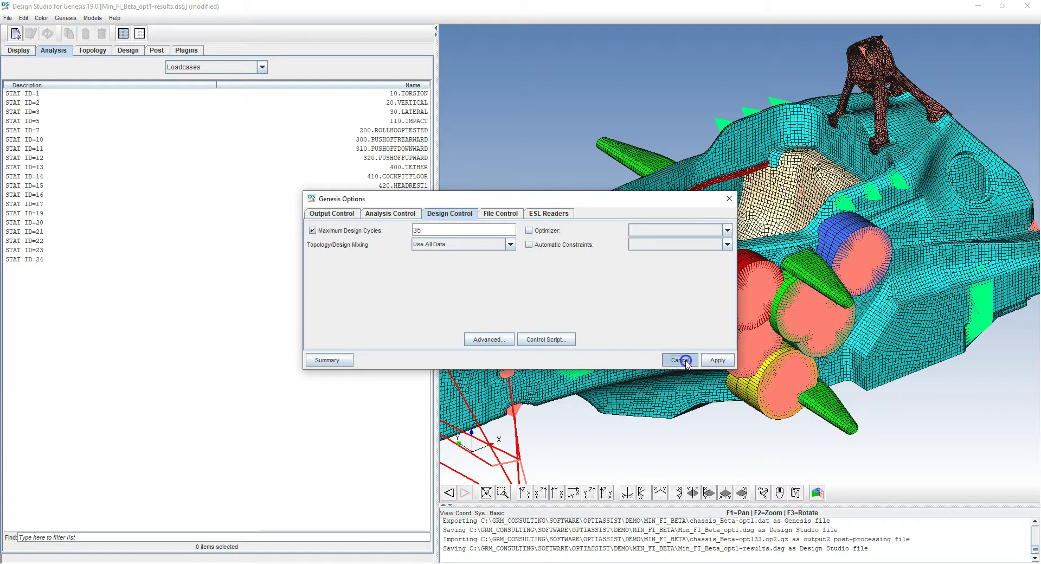
pyautogui.click(680, 360)
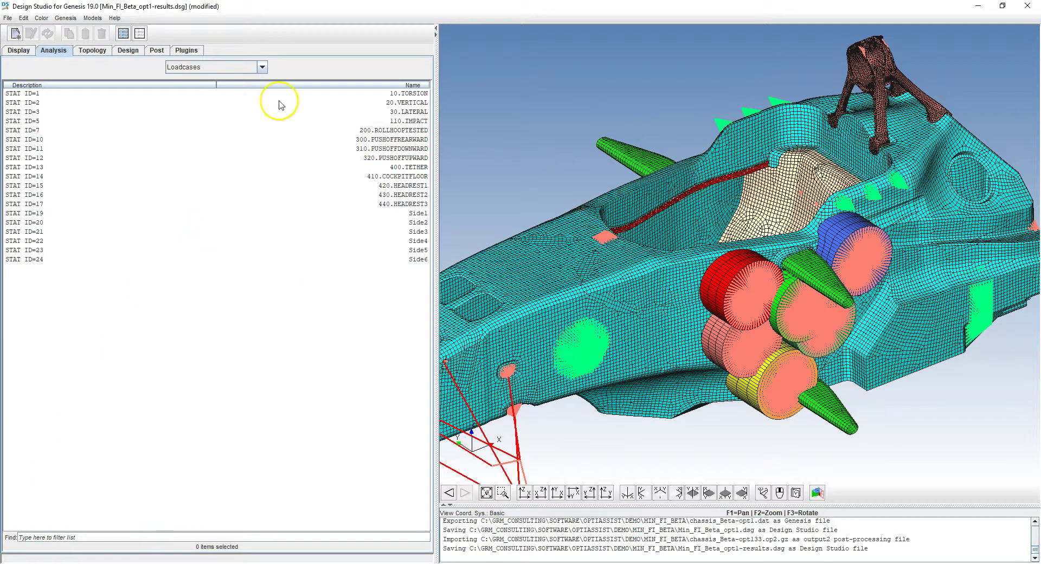
# List the design objectives and select the mass minimisation objective for review.
pyautogui.click(127, 51)
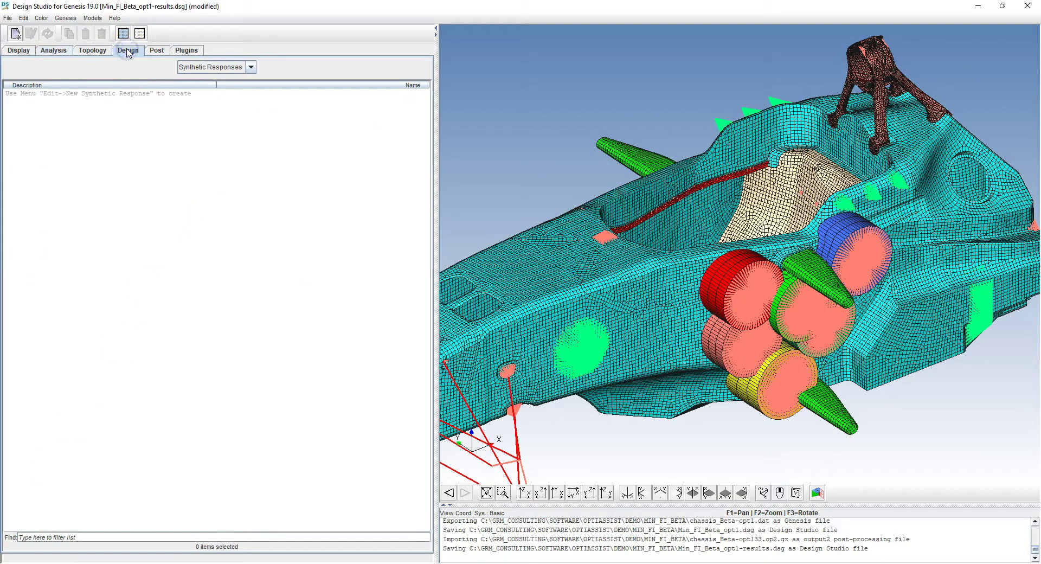
pyautogui.click(214, 68)
pyautogui.click(213, 99)
pyautogui.click(35, 96)
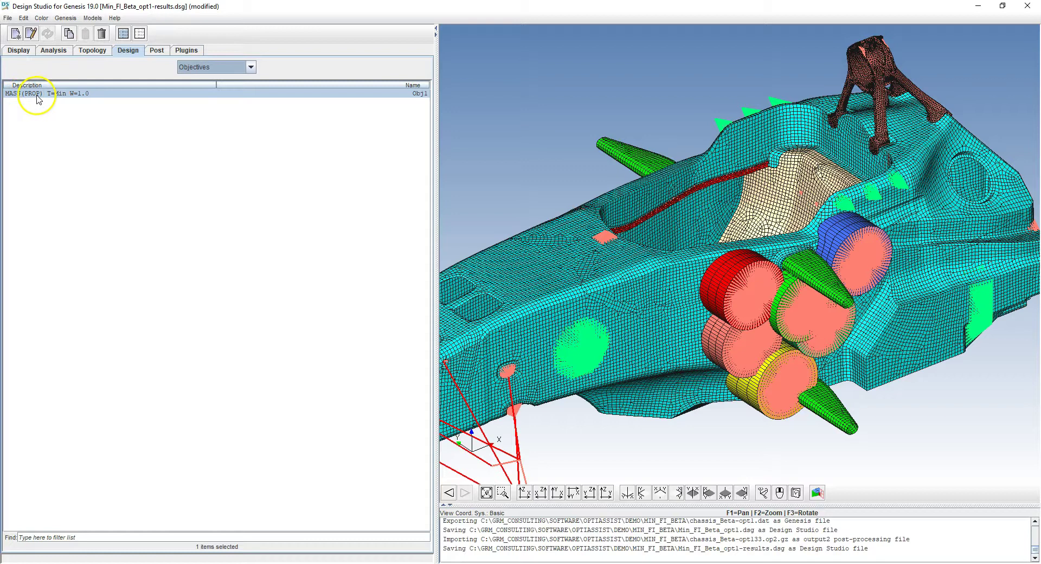
pyautogui.moveTo(680, 262); pyautogui.dragTo(687, 266)
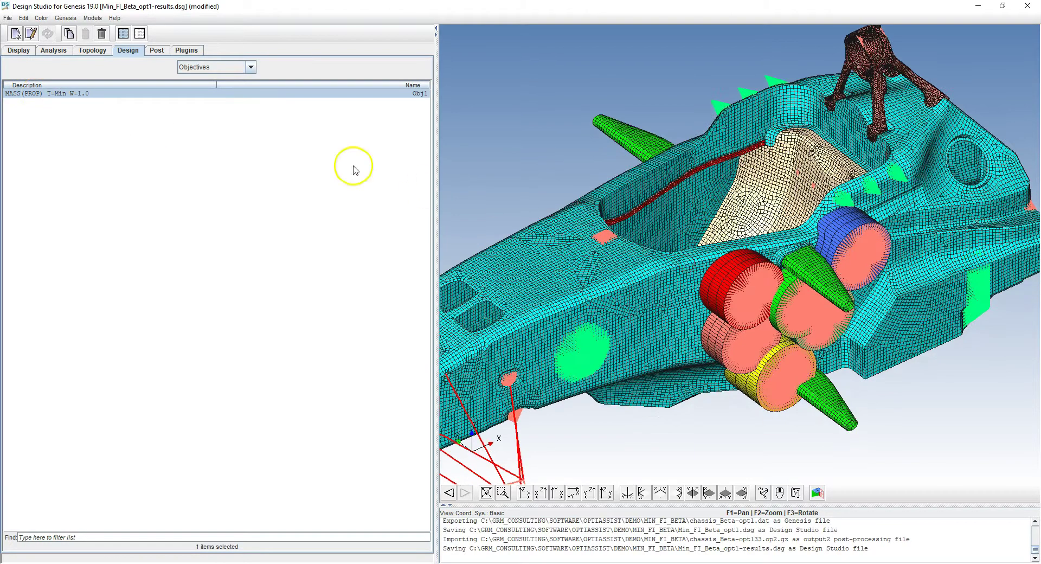
# Review the displacement constraints, followed by the PCOMPG property groups set up for topometry design.
pyautogui.click(222, 67)
pyautogui.click(221, 108)
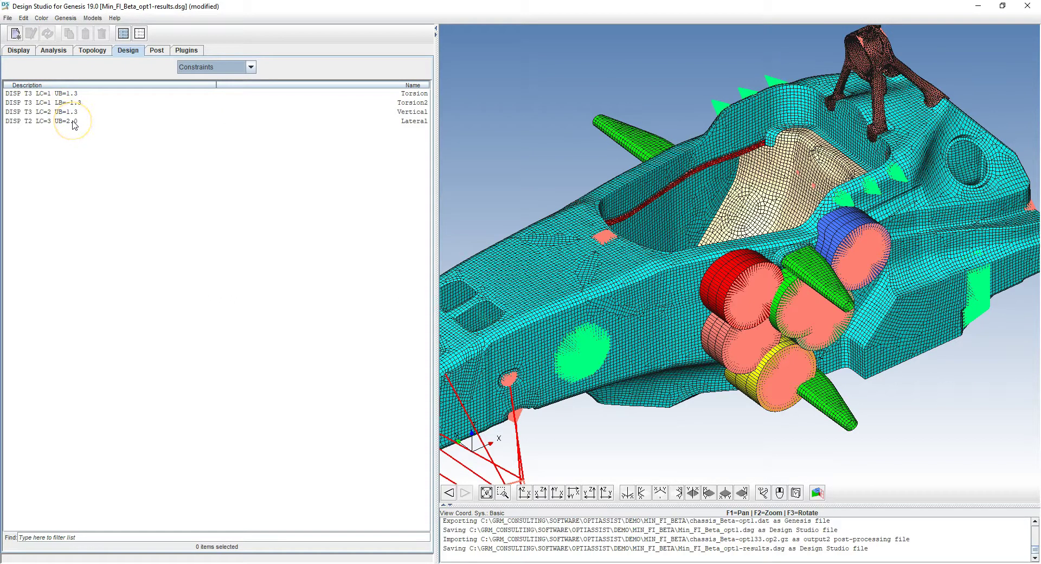
pyautogui.click(208, 67)
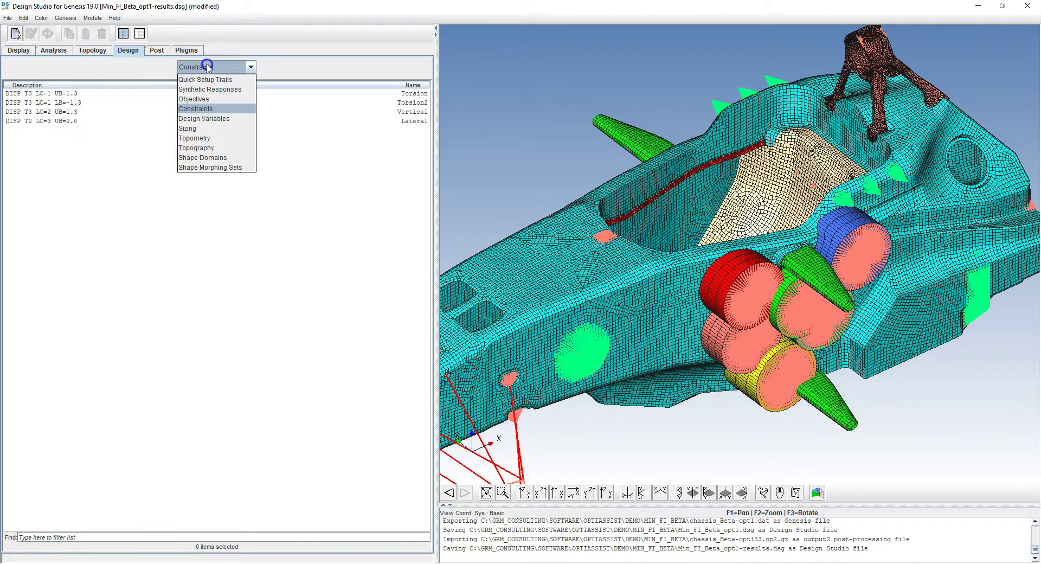
pyautogui.click(215, 138)
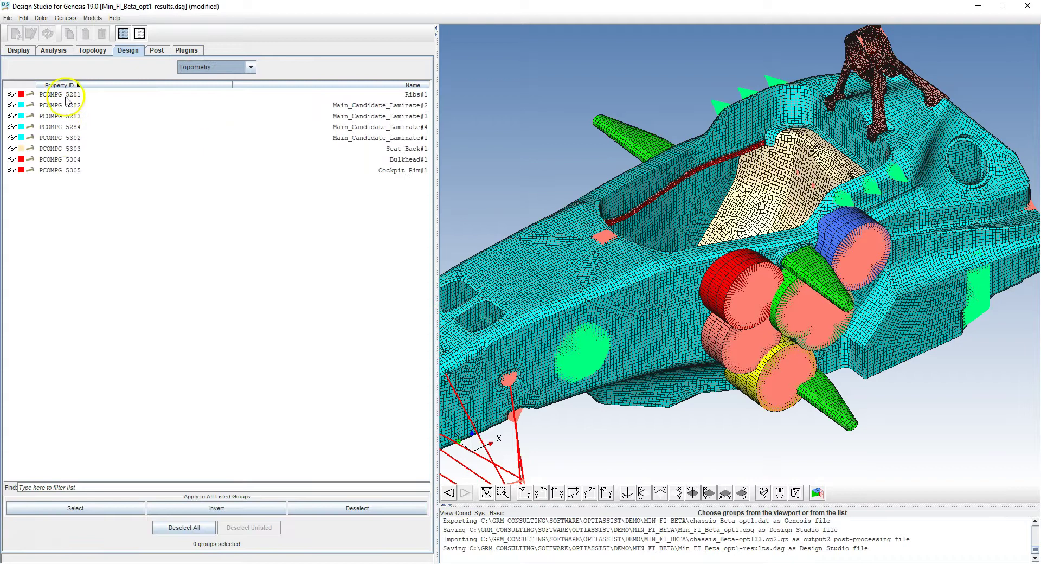
pyautogui.moveTo(704, 298); pyautogui.dragTo(725, 307)
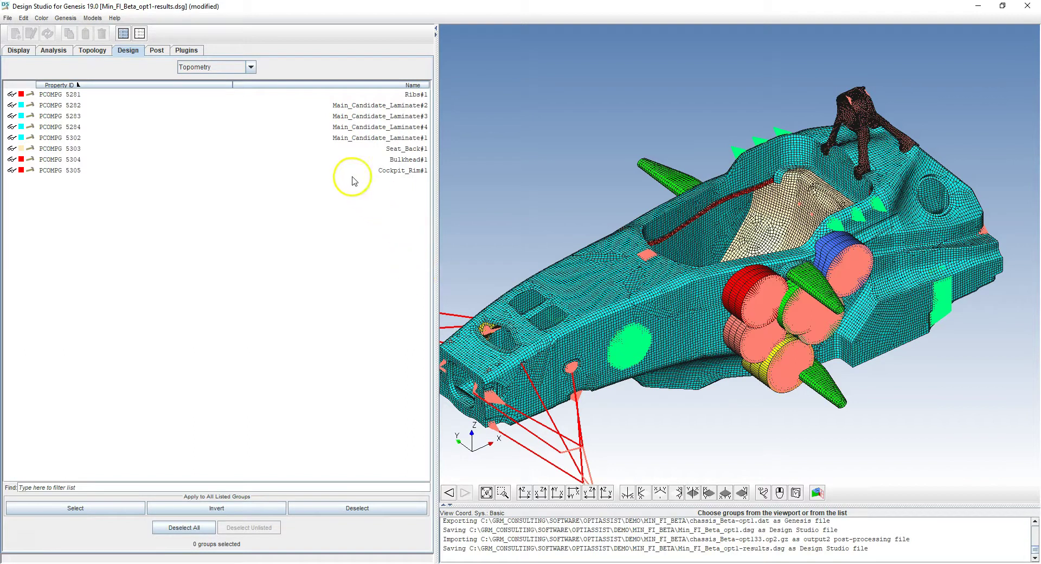
# Show the Lua Scripting plugin and look through its scripts to the end of the list.
pyautogui.click(197, 52)
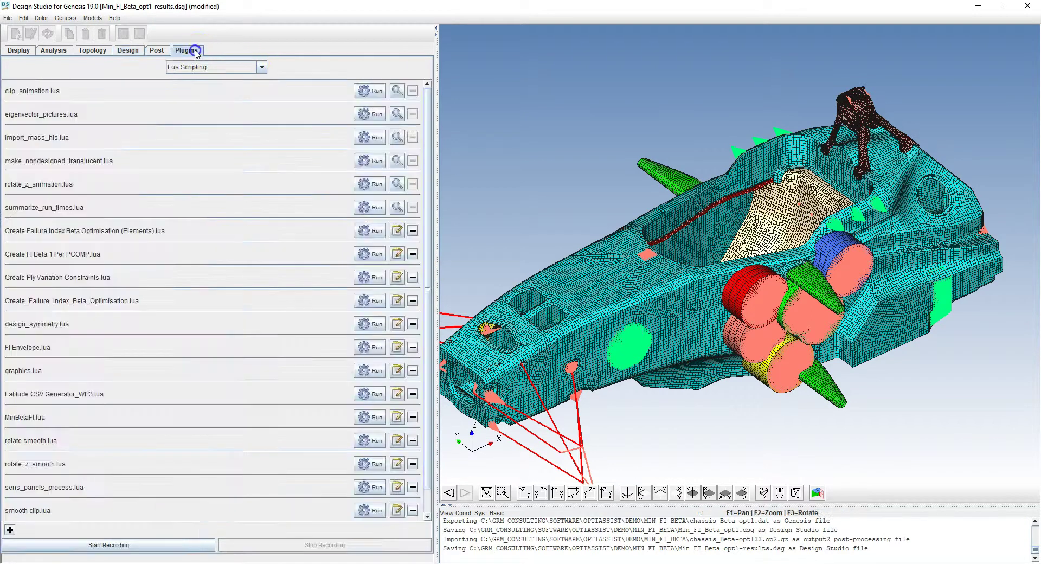
pyautogui.click(217, 69)
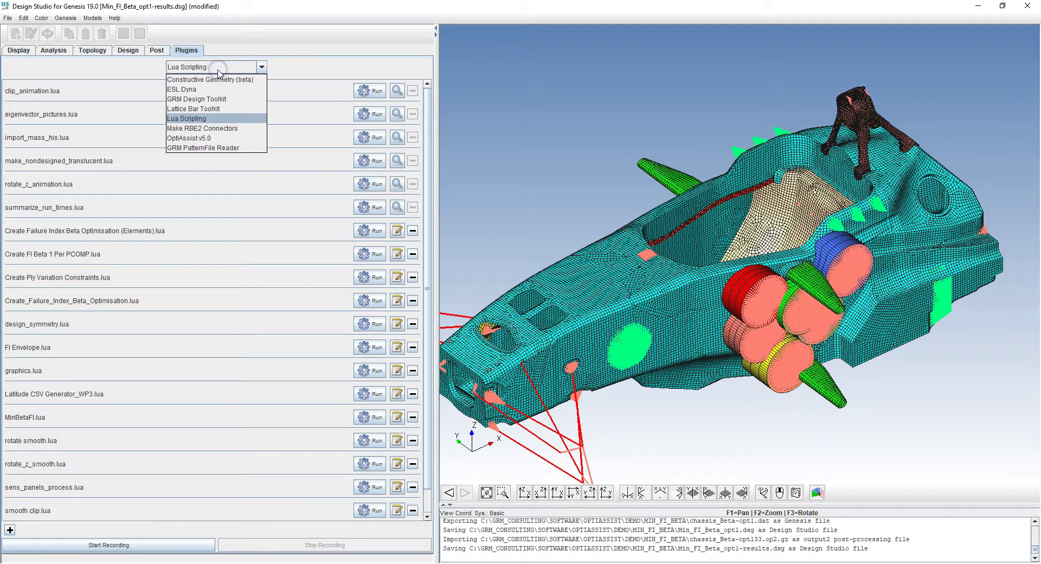
pyautogui.click(211, 120)
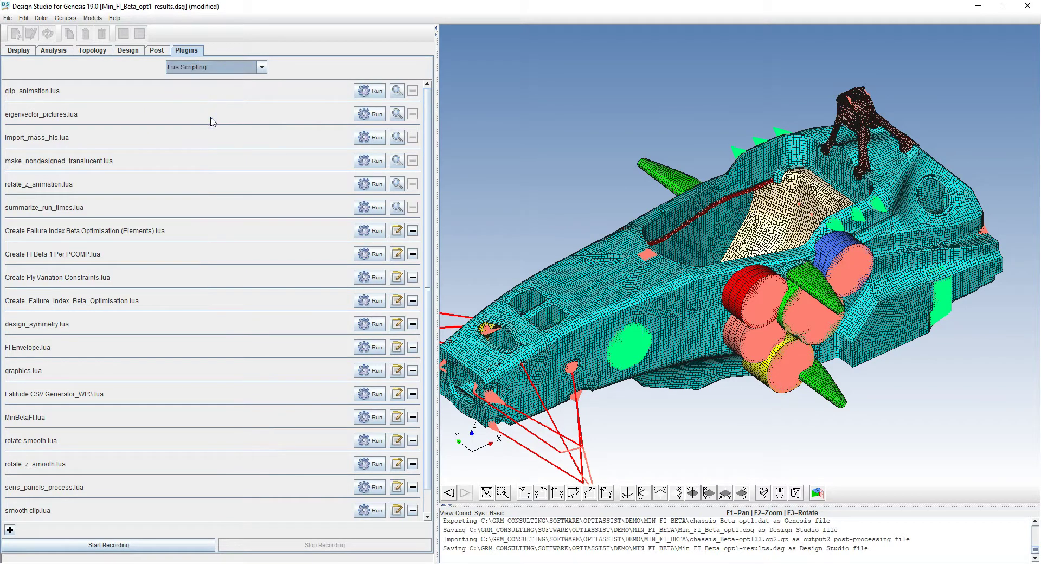
pyautogui.moveTo(430, 263); pyautogui.dragTo(431, 307)
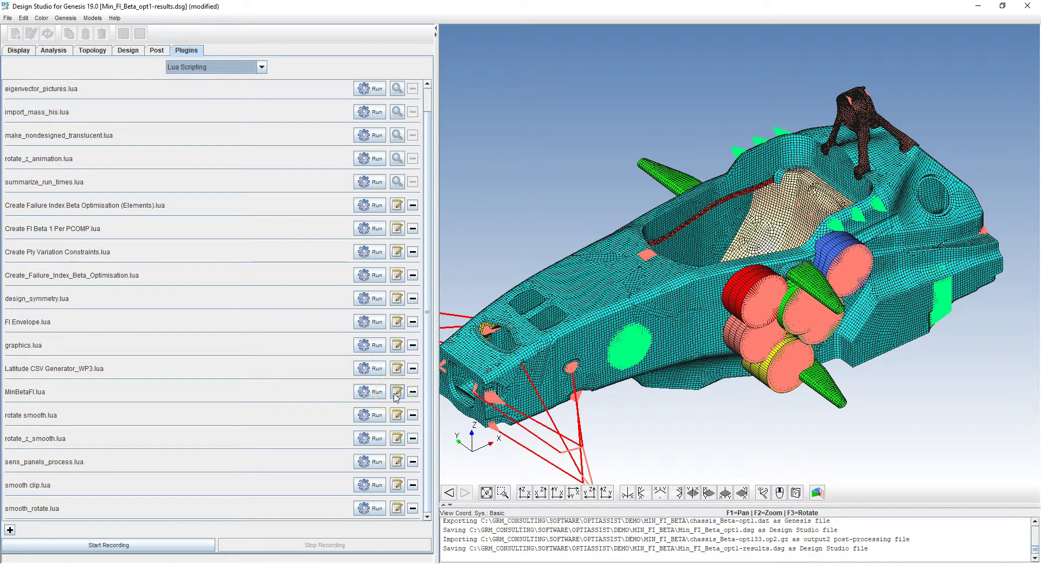
# Start a new Lua script and enlarge its editor window.
pyautogui.click(10, 530)
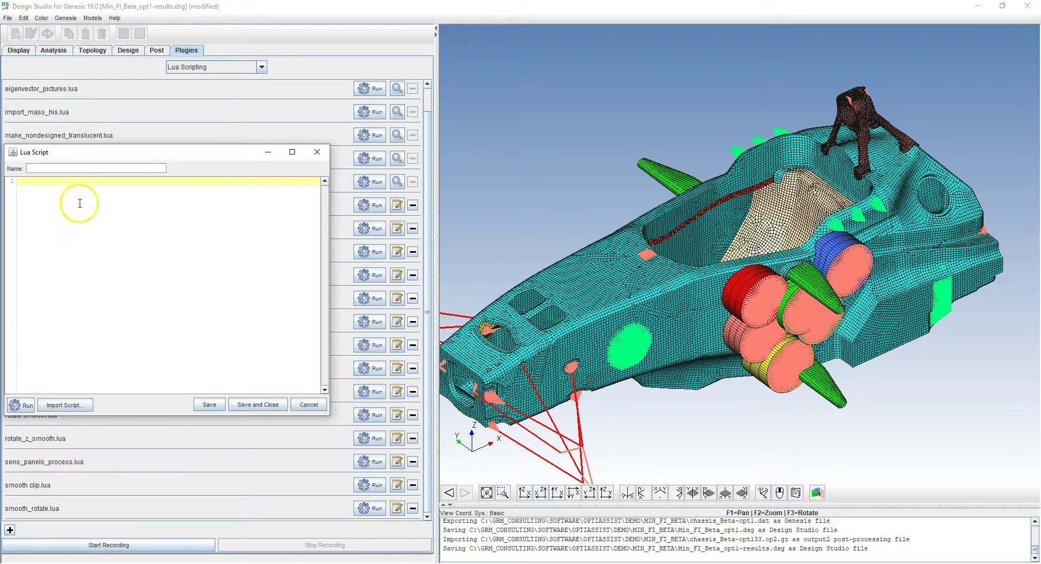
pyautogui.moveTo(72, 149); pyautogui.dragTo(114, 67)
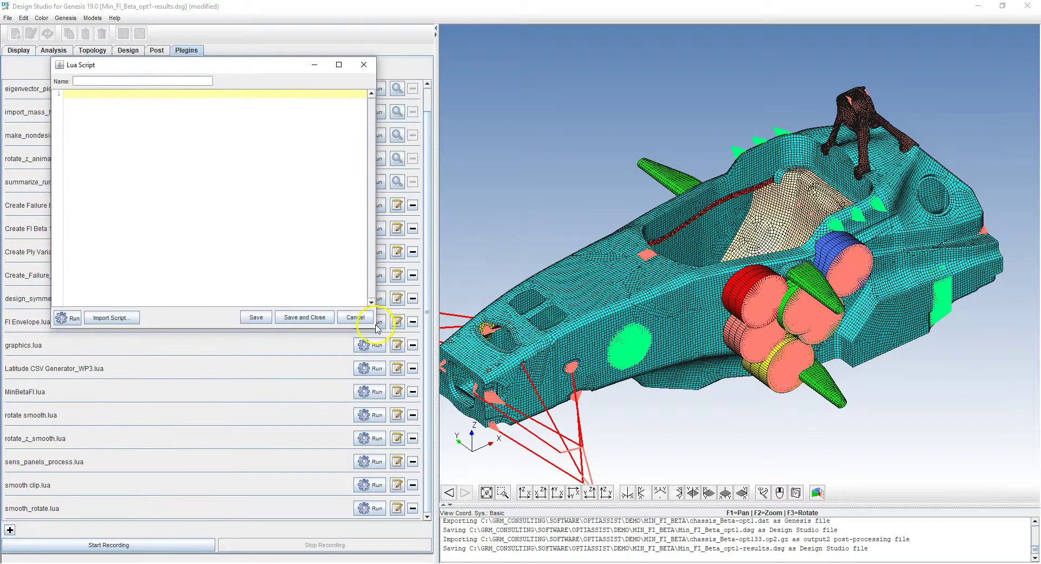
pyautogui.moveTo(378, 329); pyautogui.dragTo(866, 501)
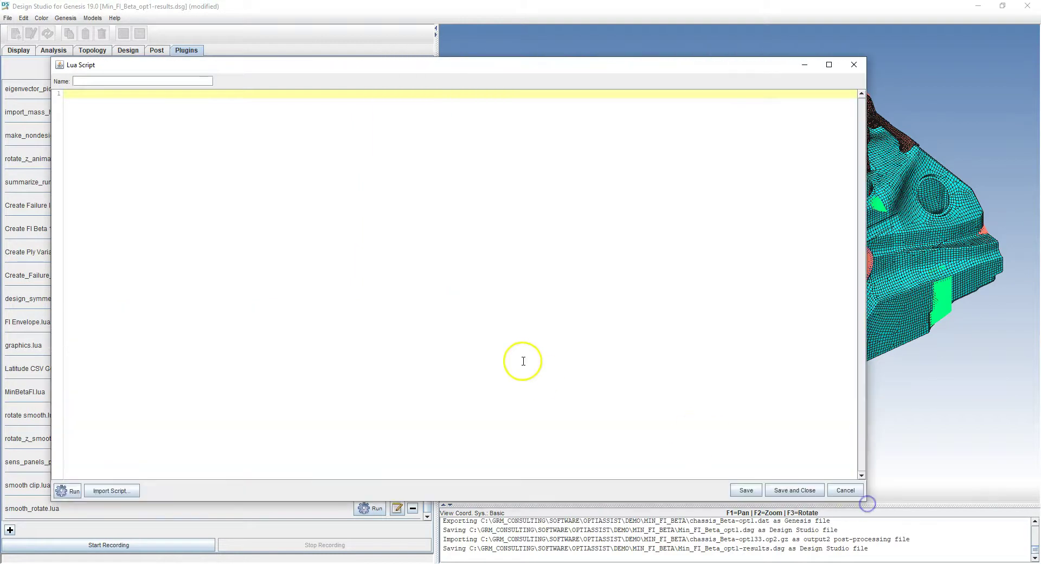
pyautogui.click(322, 280)
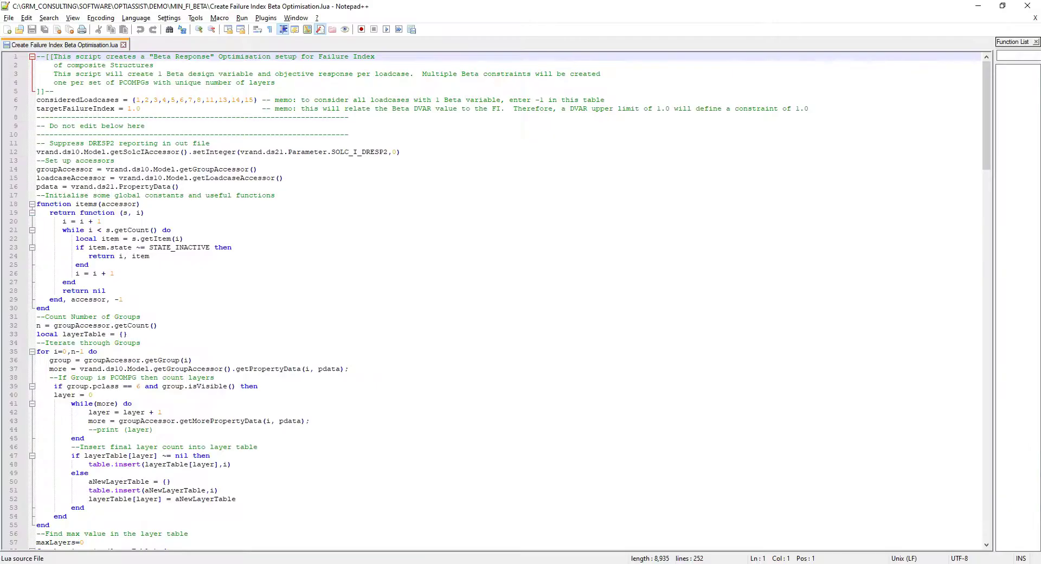
# In Notepad++, review the considered loadcases in Create Failure Index Beta Optimisation.lua and copy the entire script.
pyautogui.click(168, 101)
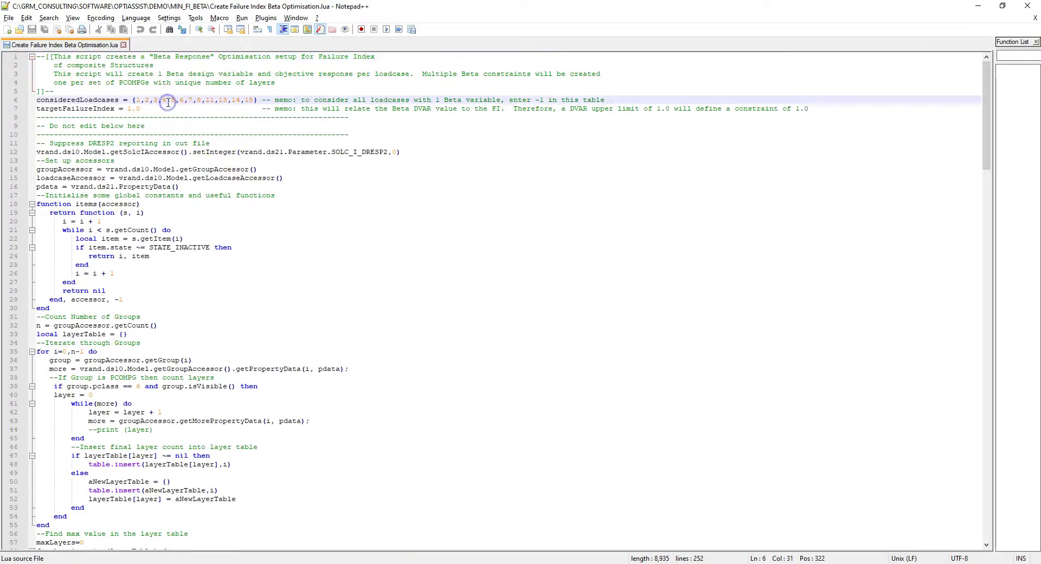
pyautogui.moveTo(982, 108); pyautogui.dragTo(993, 85)
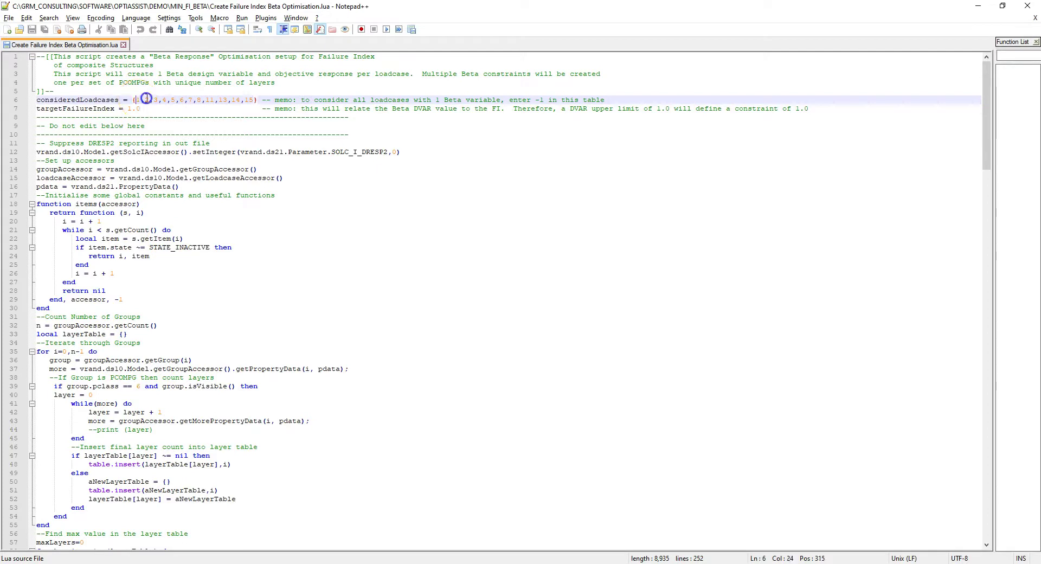
pyautogui.moveTo(136, 100); pyautogui.dragTo(242, 99)
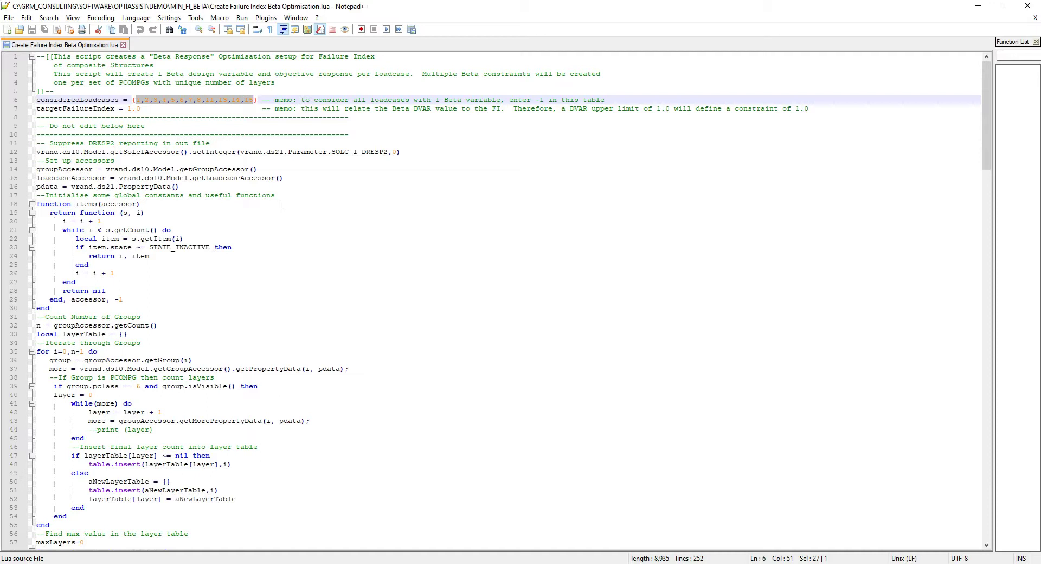
pyautogui.click(281, 205)
pyautogui.hotkey('ctrl', 'a')
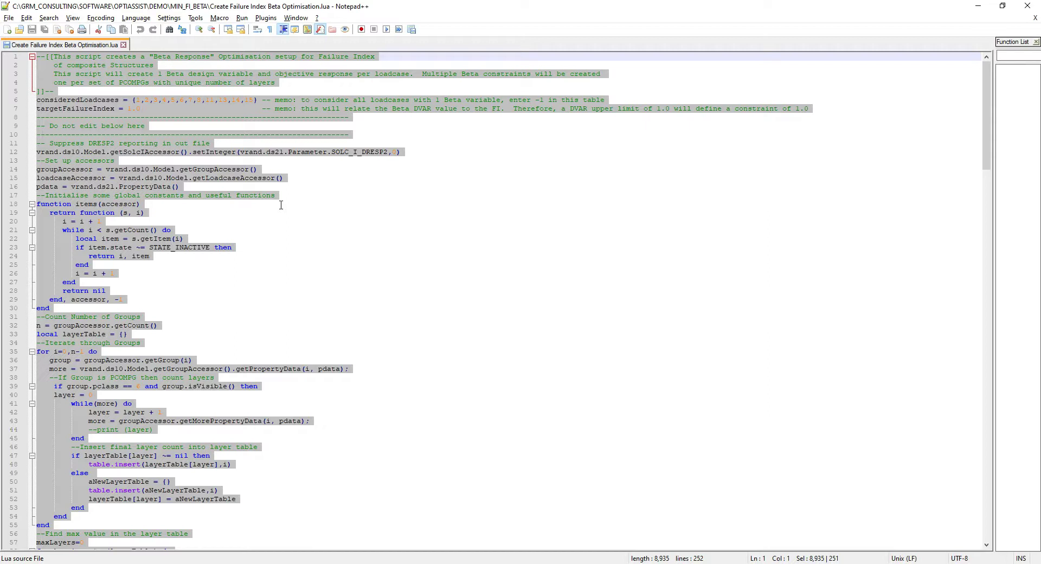
# Back in Design Studio, paste the copied code into the new script, name it MinBetaFI and discard it without saving.
pyautogui.hotkey('alt', 'Tab')
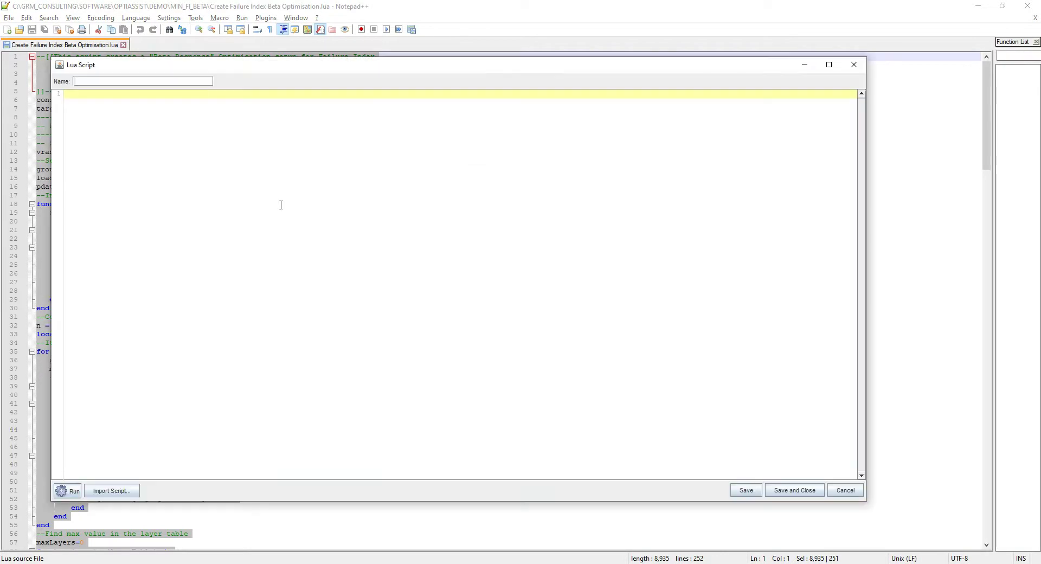
pyautogui.click(174, 165)
pyautogui.hotkey('ctrl', 'v')
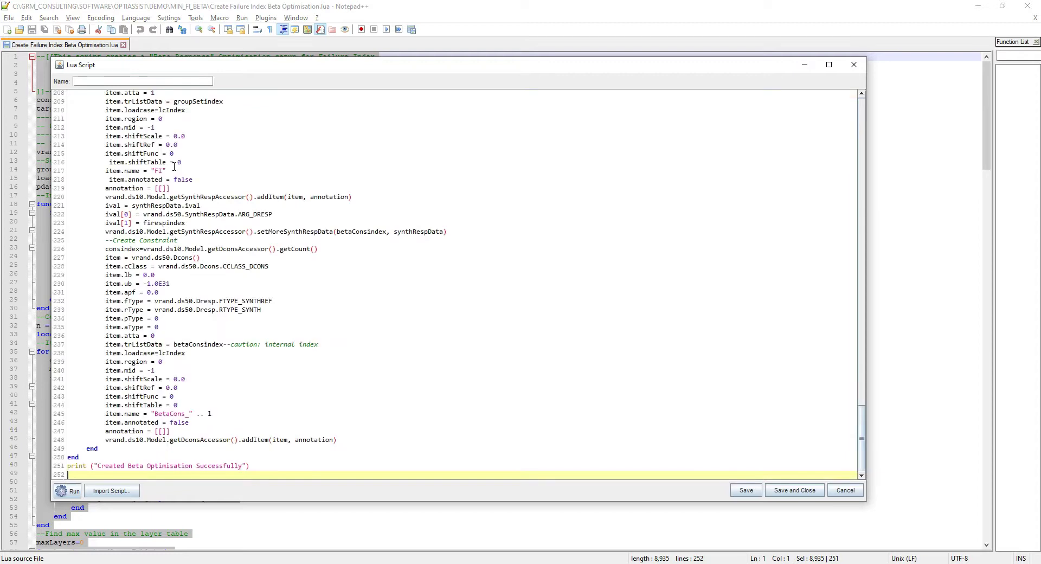
pyautogui.click(100, 79)
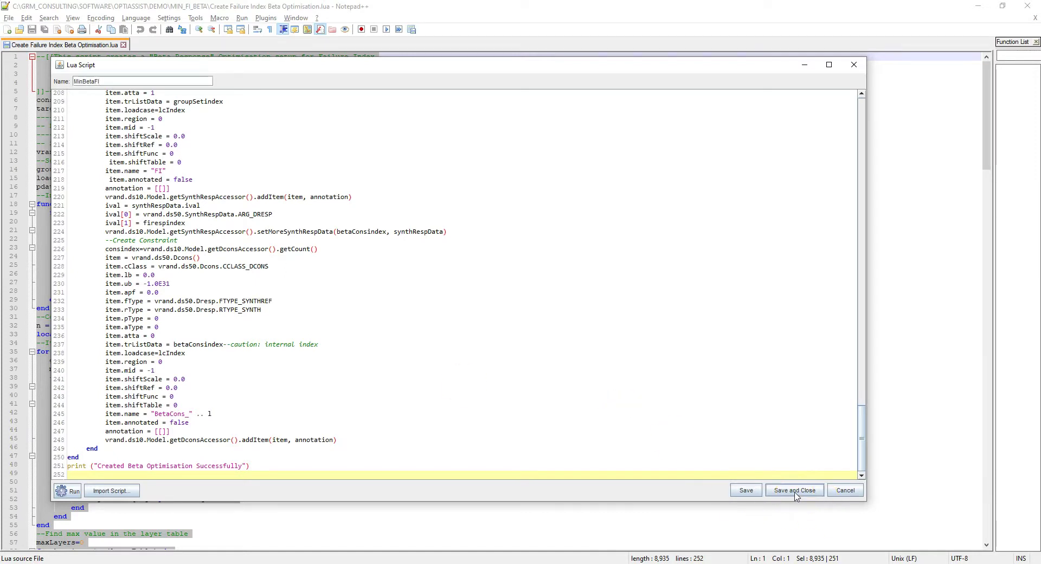
pyautogui.click(847, 493)
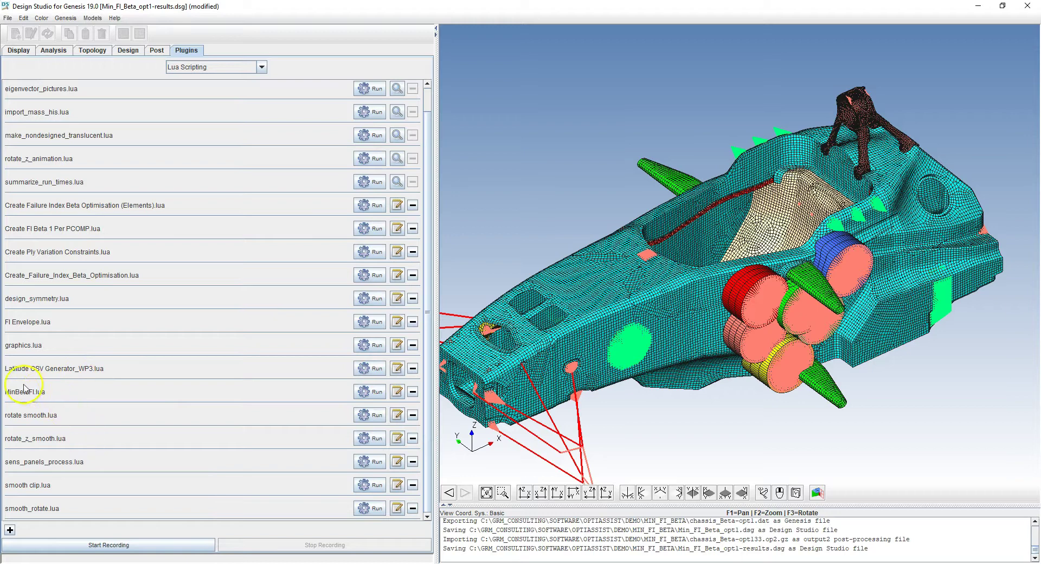
# List the analysis loadcases and show the 110.IMPACT loadcase on the chassis model.
pyautogui.moveTo(623, 298); pyautogui.dragTo(622, 298)
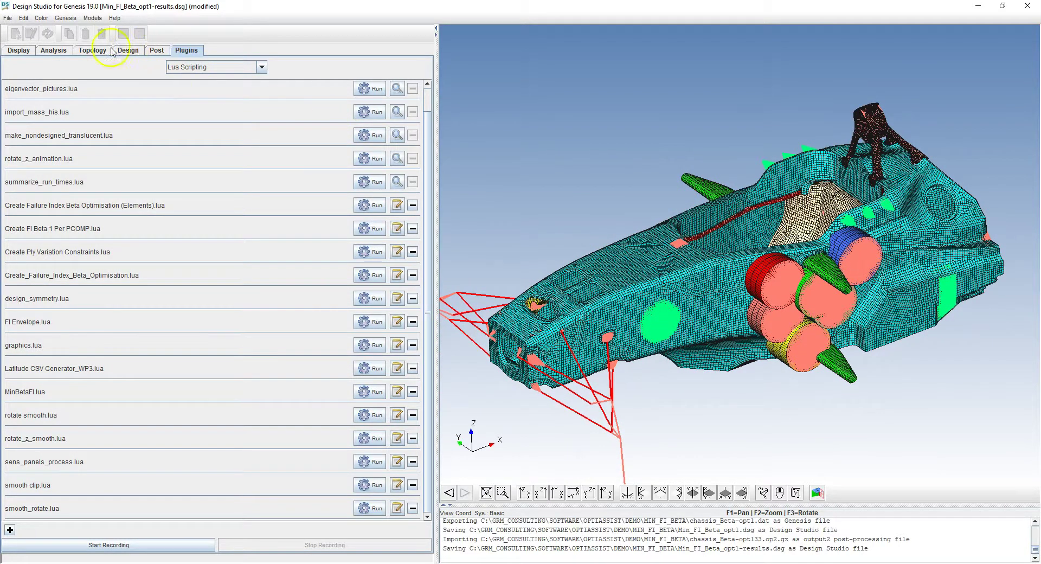
pyautogui.click(53, 50)
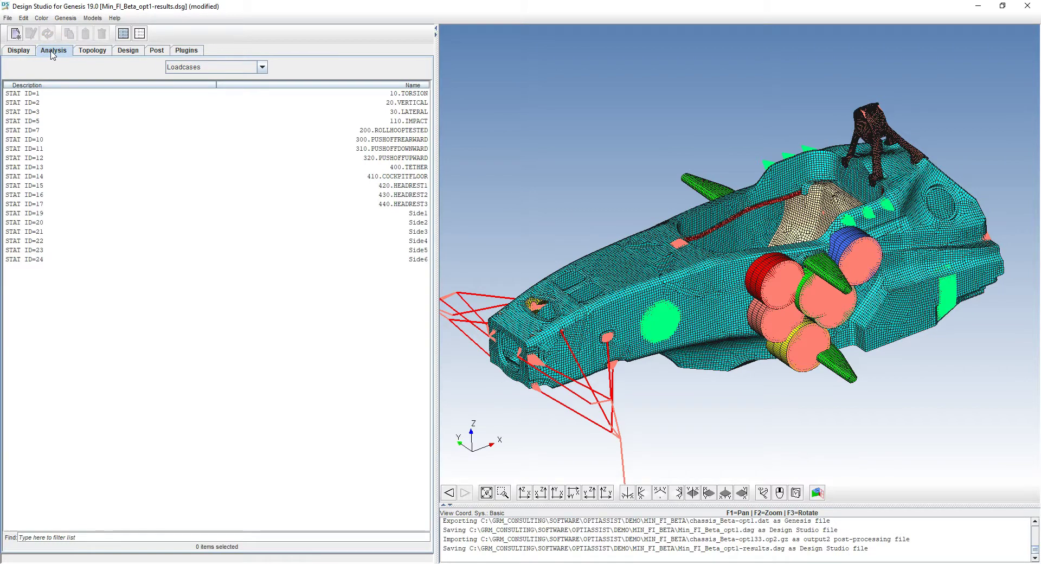
pyautogui.click(406, 121)
pyautogui.click(410, 124)
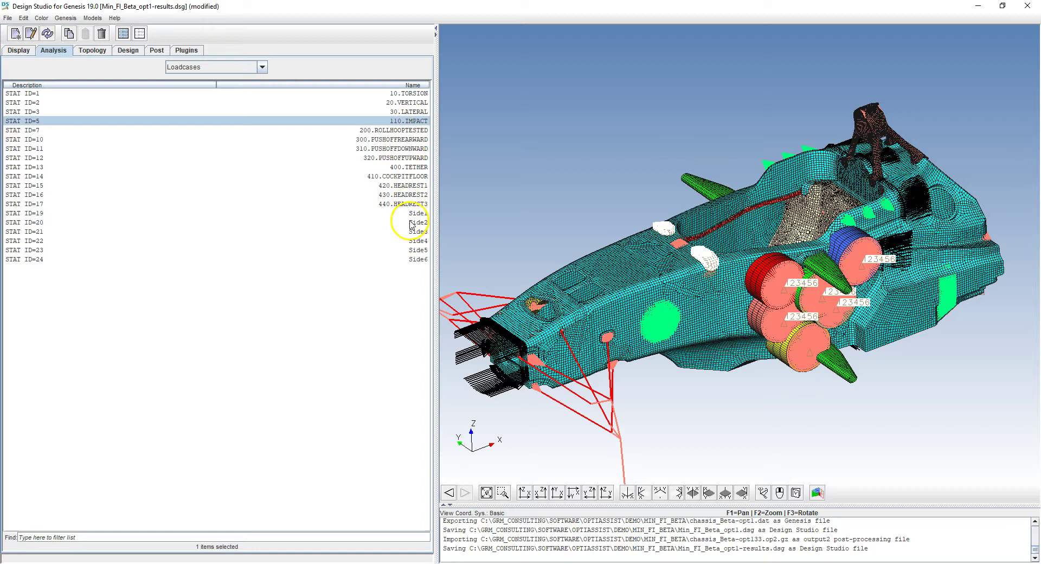
# Check the considered loadcases in the existing MinBetaFI.lua script, save it and run it to create the beta optimisation.
pyautogui.click(194, 52)
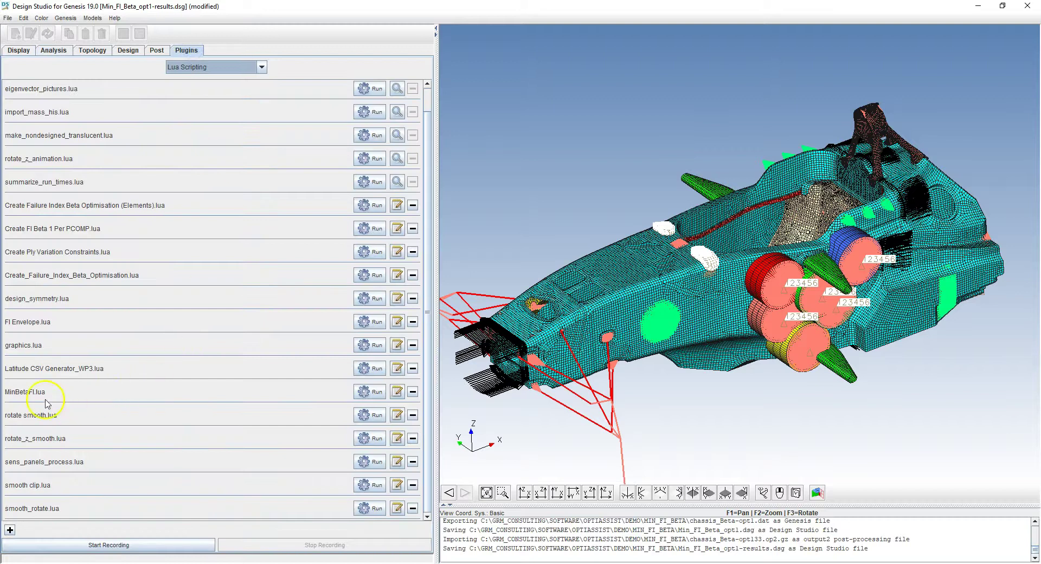
pyautogui.click(397, 392)
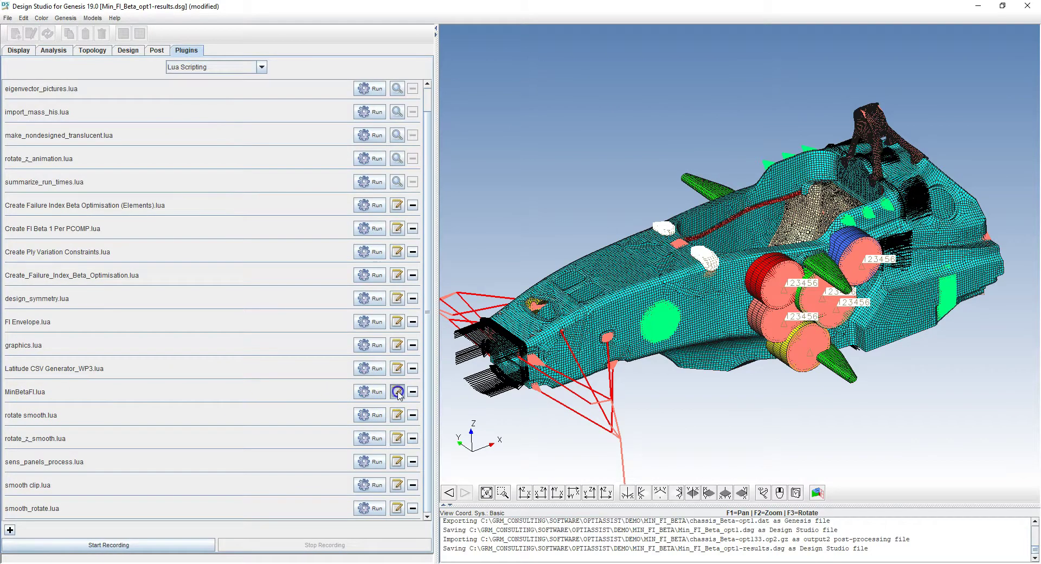
pyautogui.moveTo(87, 150); pyautogui.dragTo(429, 116)
pyautogui.moveTo(692, 389); pyautogui.dragTo(965, 460)
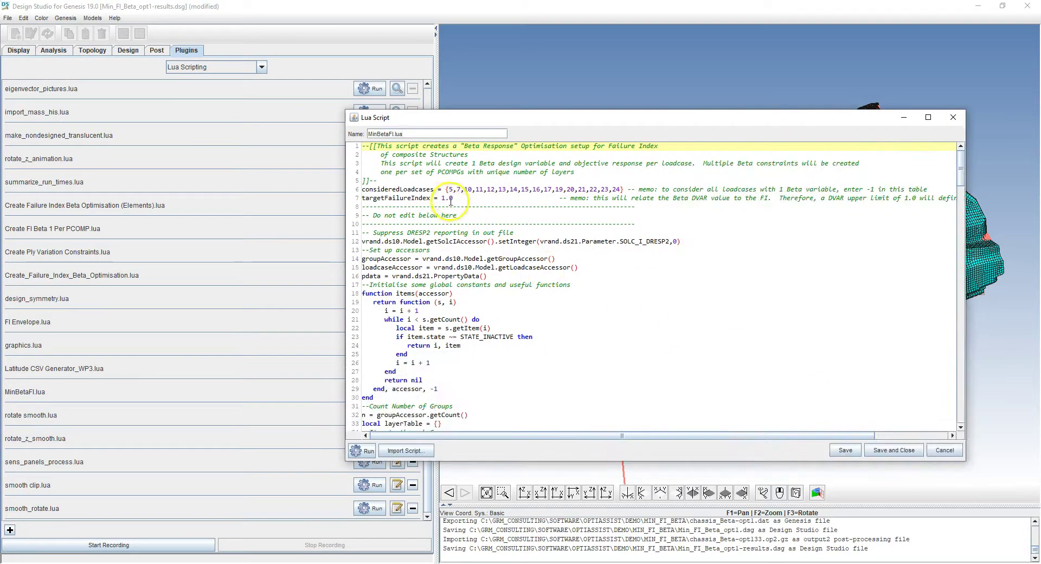
pyautogui.moveTo(450, 189); pyautogui.dragTo(620, 189)
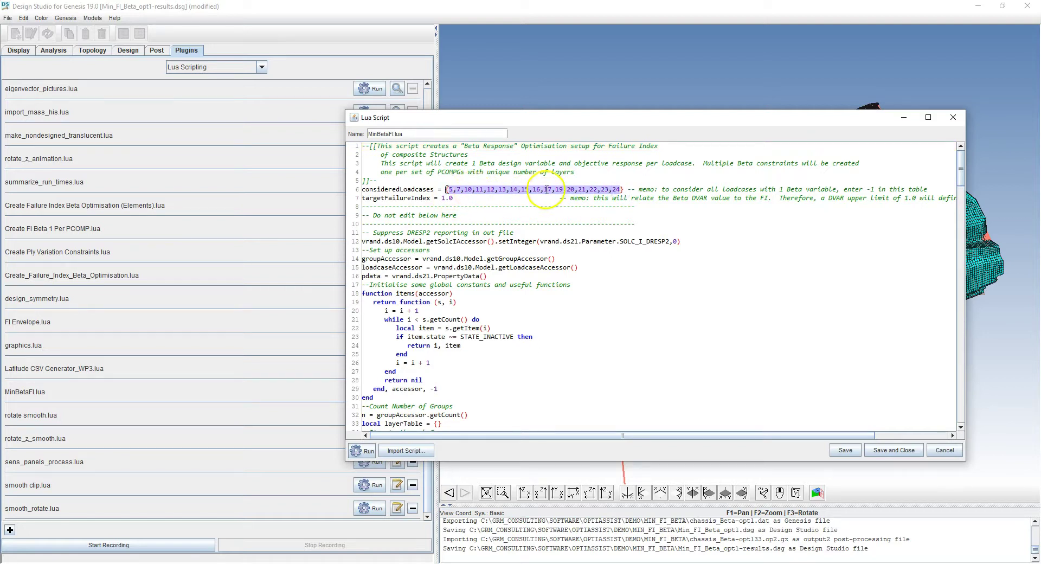
pyautogui.click(890, 449)
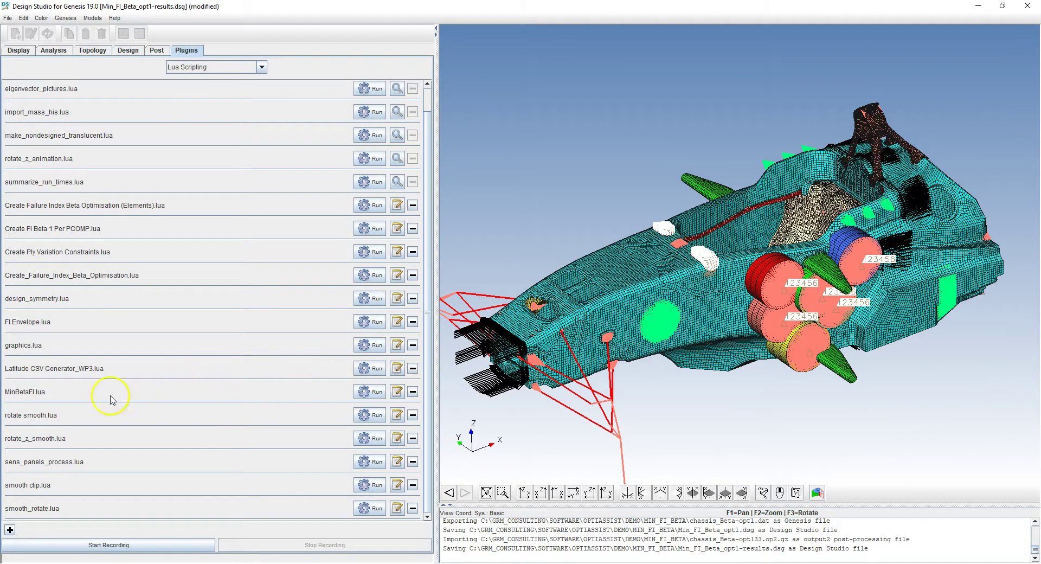
pyautogui.click(373, 391)
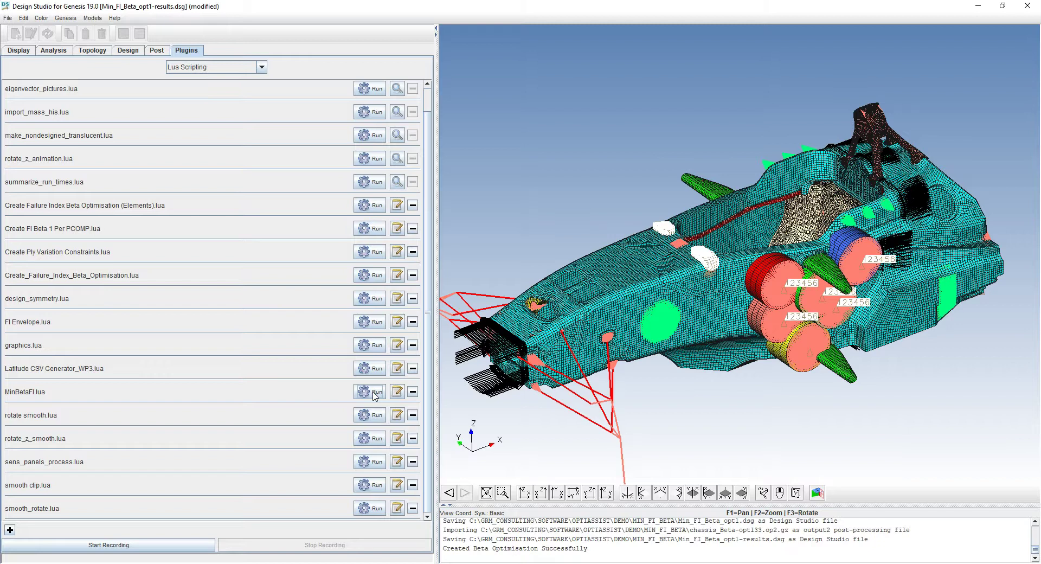
pyautogui.click(374, 393)
# List the design objectives and select the synthetic BETA_OBJ objective for loadcase 5.
pyautogui.click(129, 50)
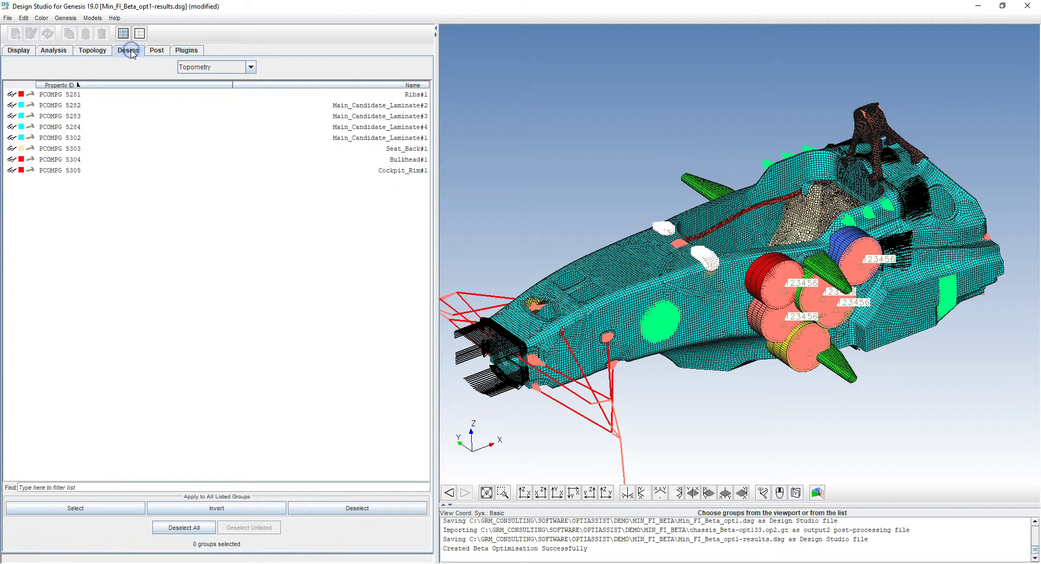
pyautogui.click(249, 67)
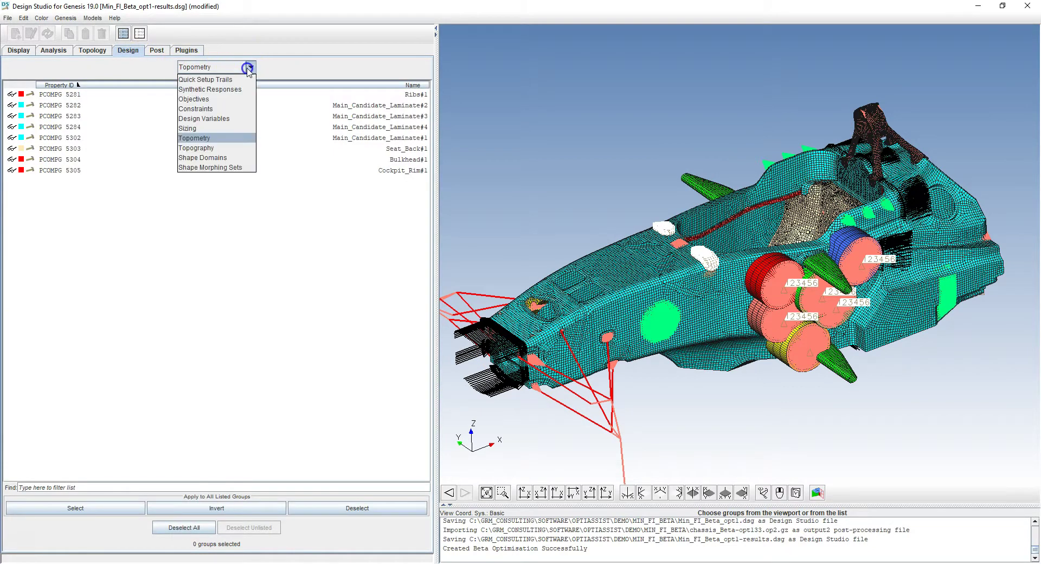
pyautogui.click(208, 99)
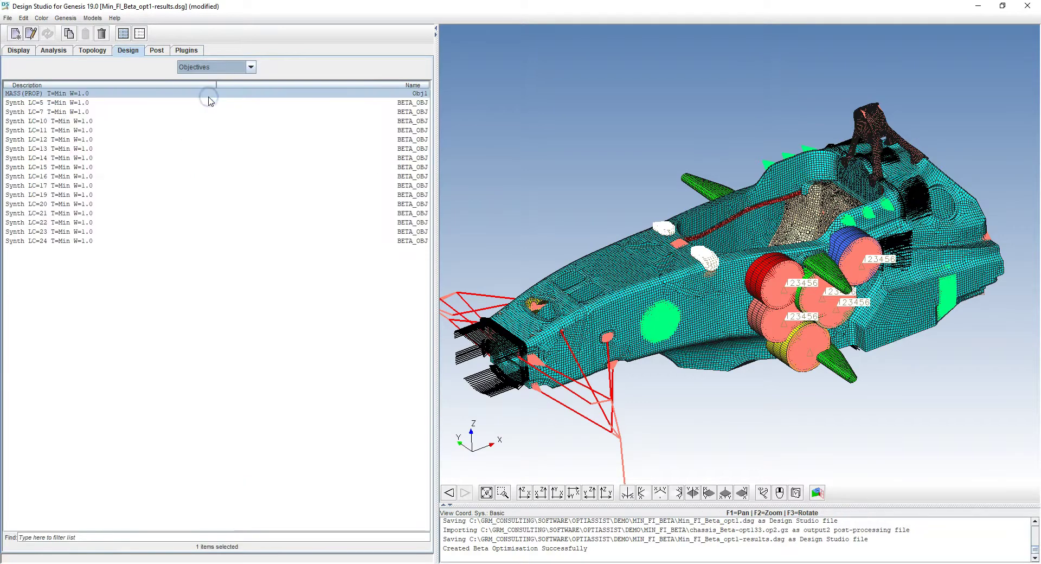
pyautogui.click(82, 103)
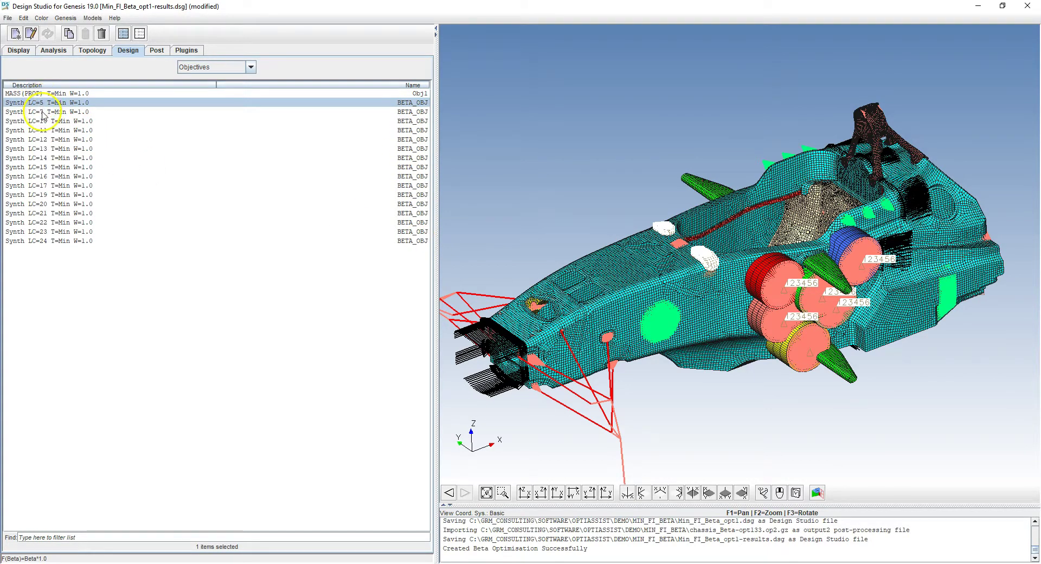
# Inspect the definition and weight of the mass objective Obj1 and leave it without changes.
pyautogui.click(50, 93)
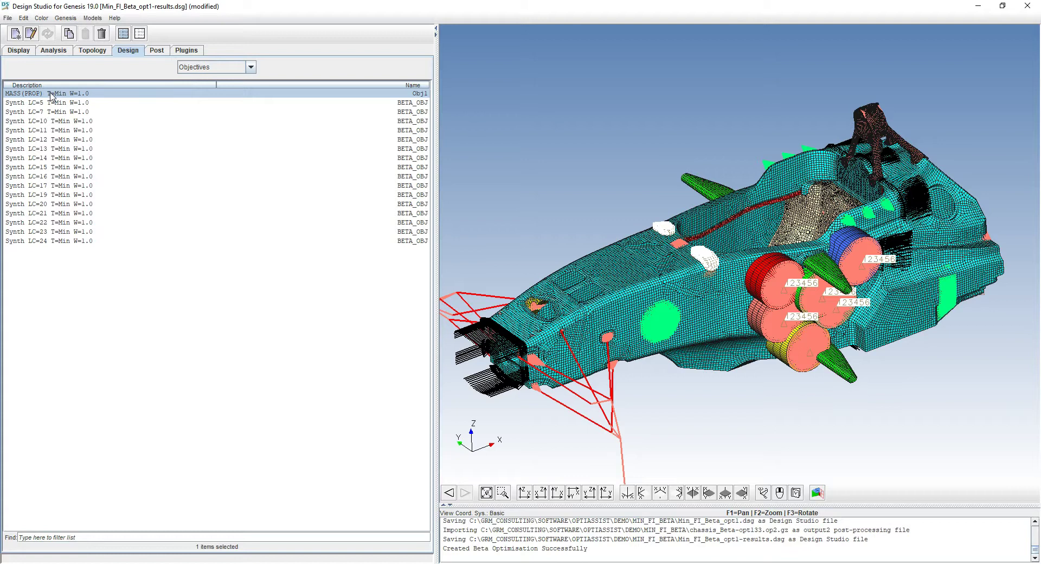
pyautogui.doubleClick(51, 95)
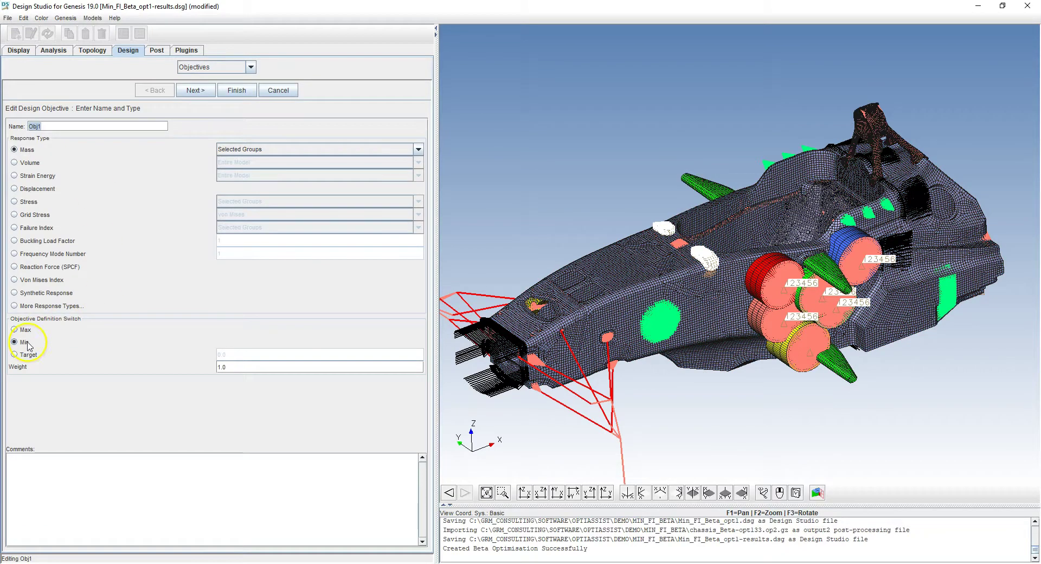
pyautogui.click(217, 367)
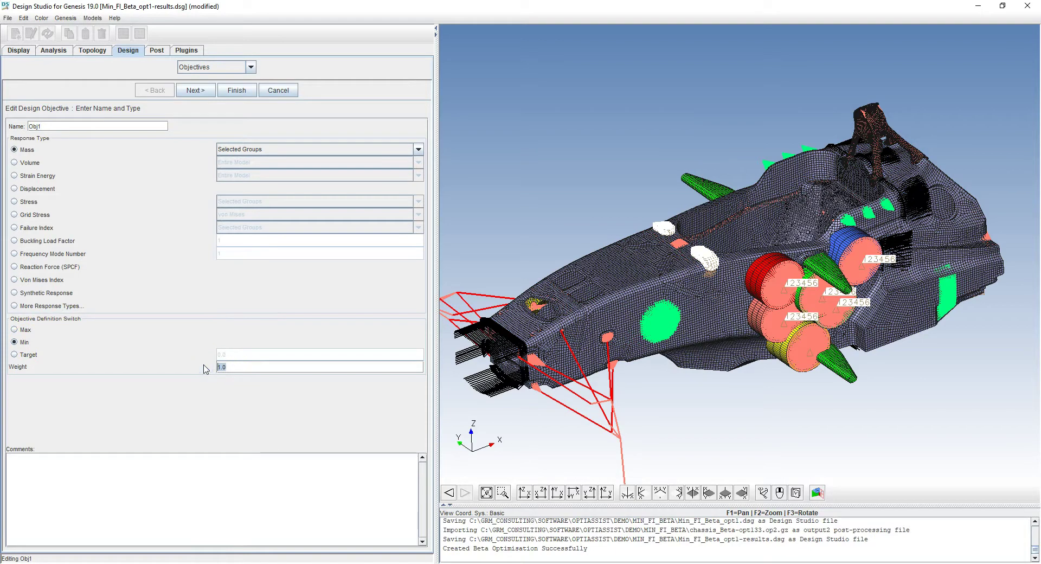
pyautogui.click(279, 90)
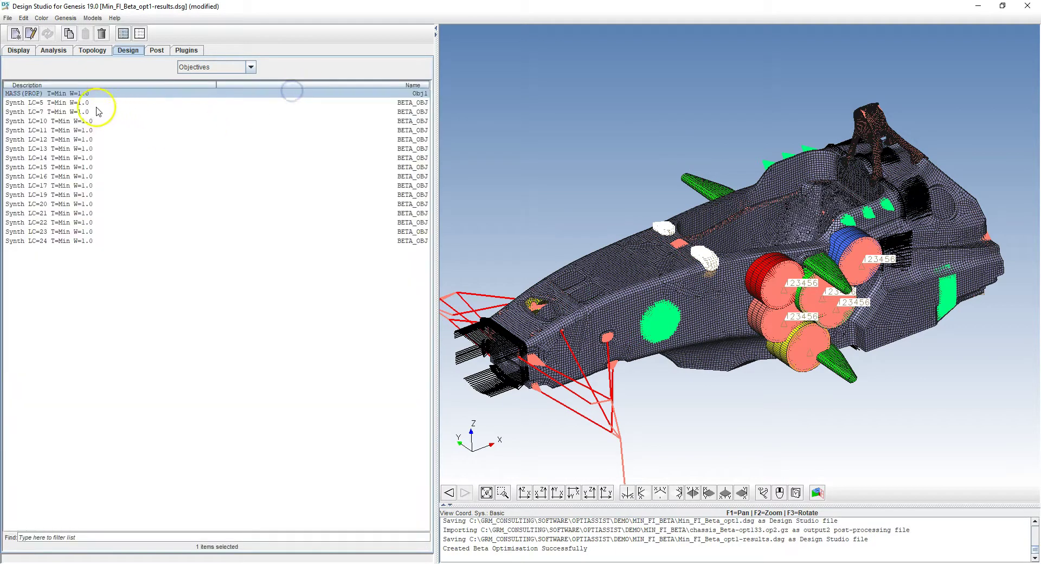
# Select all the BETA_OBJ objectives to count them, and set the mass objective's weight to 16.
pyautogui.click(79, 103)
pyautogui.keyDown('shift'); pyautogui.click(81, 242); pyautogui.keyUp('shift')
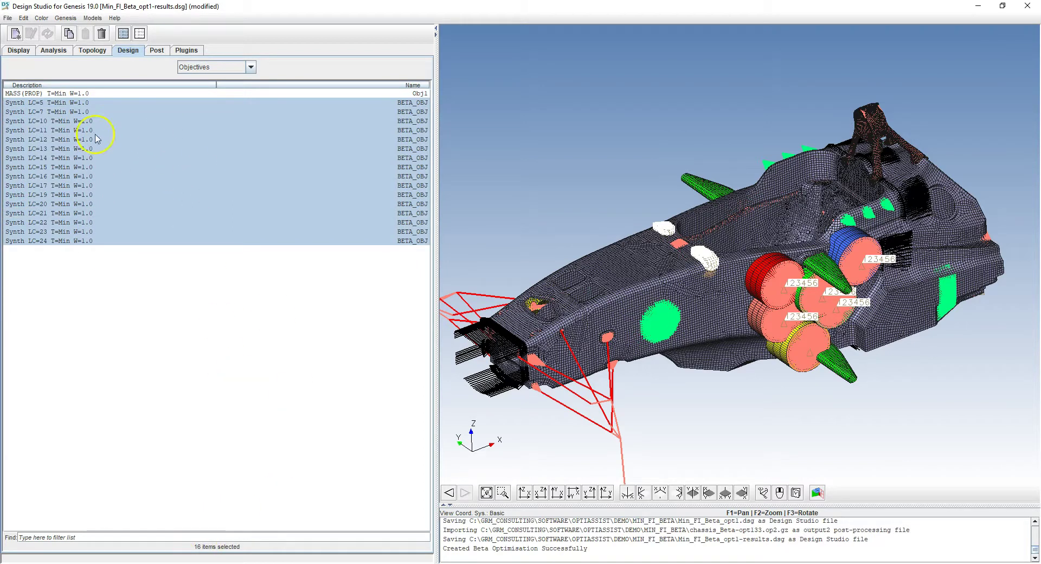
pyautogui.click(73, 94)
pyautogui.doubleClick(73, 94)
pyautogui.moveTo(259, 366); pyautogui.dragTo(199, 368)
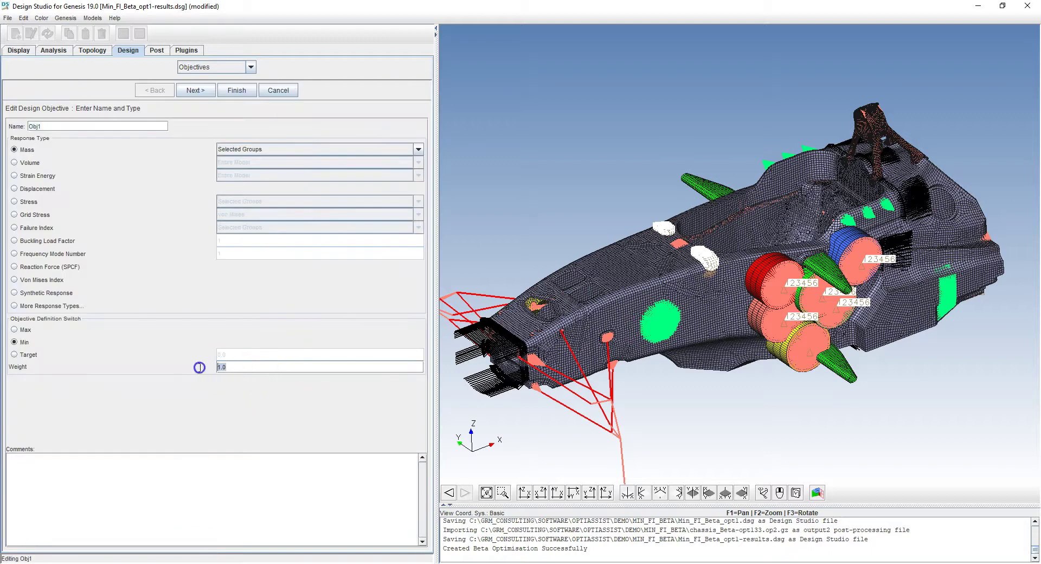
pyautogui.write('16')
pyautogui.click(237, 90)
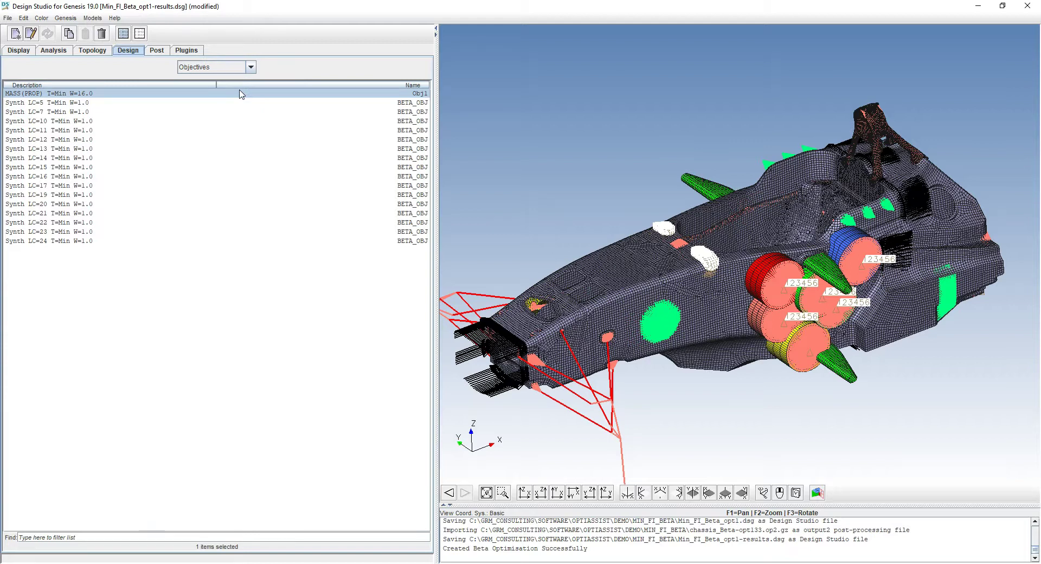
# List the design constraints and review the BETA_Cons constraints, starting with the first one for loadcase 5.
pyautogui.click(249, 67)
pyautogui.click(215, 105)
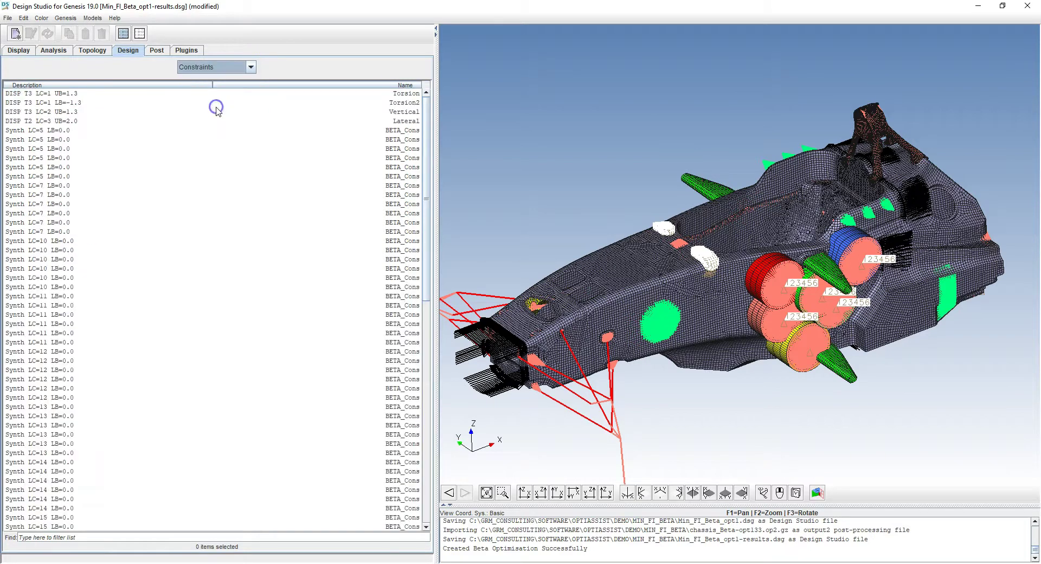
pyautogui.click(65, 131)
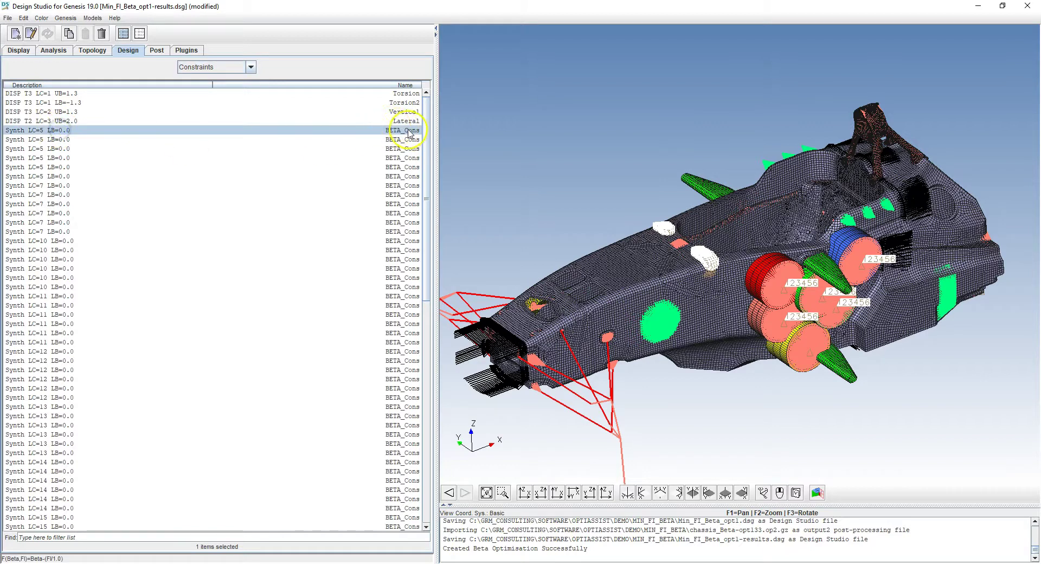
pyautogui.scroll(-1, 425, 135)
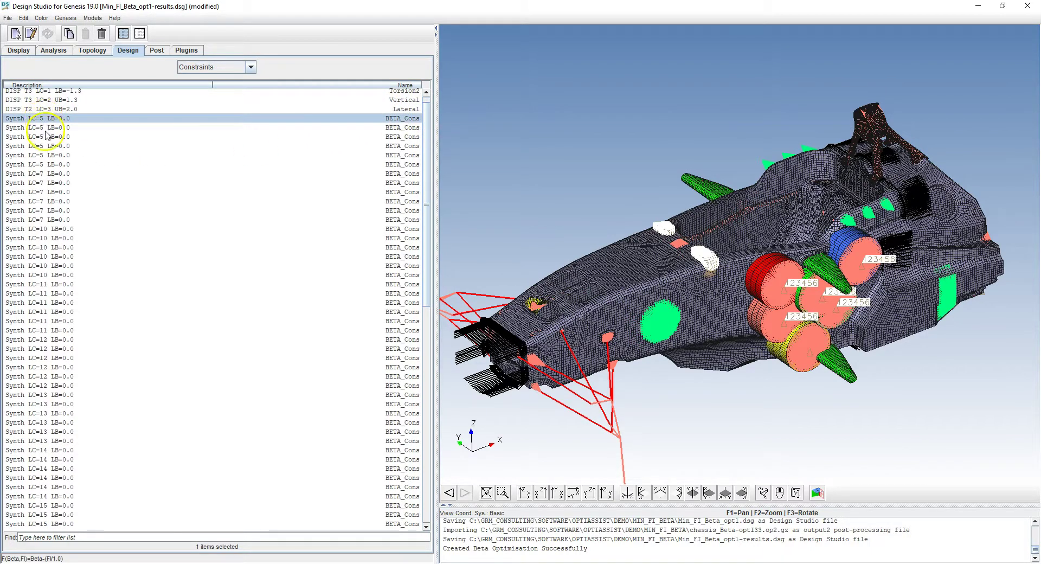
# Select the BETA_Cons constraints of loadcase 5, and those of loadcase 7, to review how they are grouped per loadcase.
pyautogui.keyDown('shift'); pyautogui.click(42, 166); pyautogui.keyUp('shift')
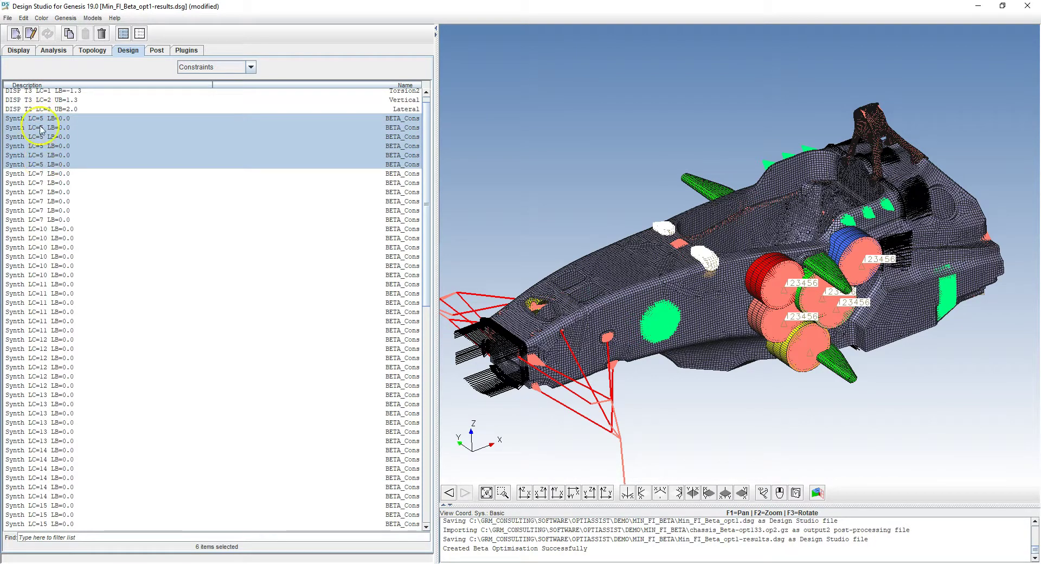
pyautogui.click(42, 174)
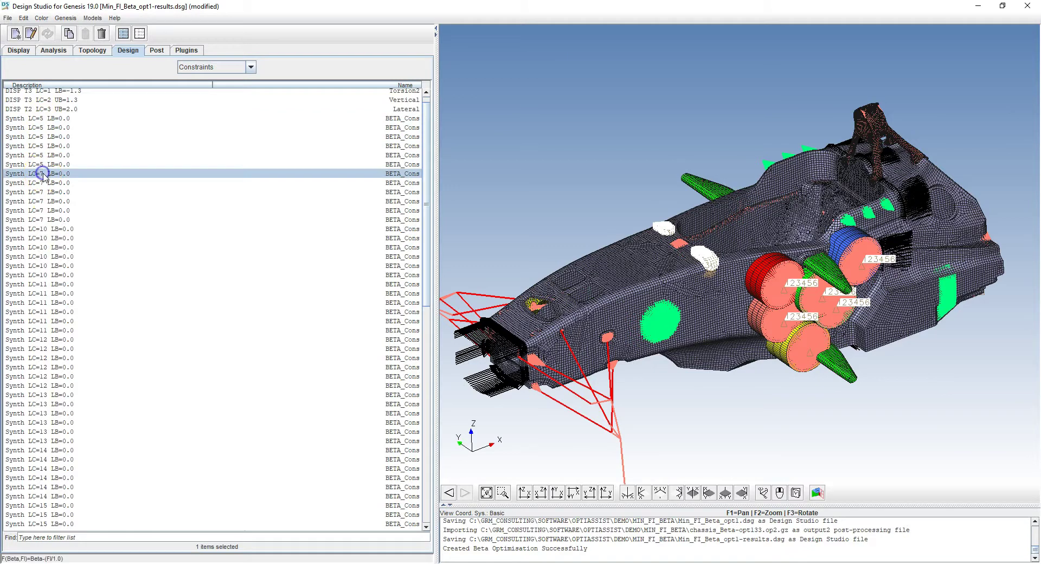
pyautogui.keyDown('shift'); pyautogui.click(47, 220); pyautogui.keyUp('shift')
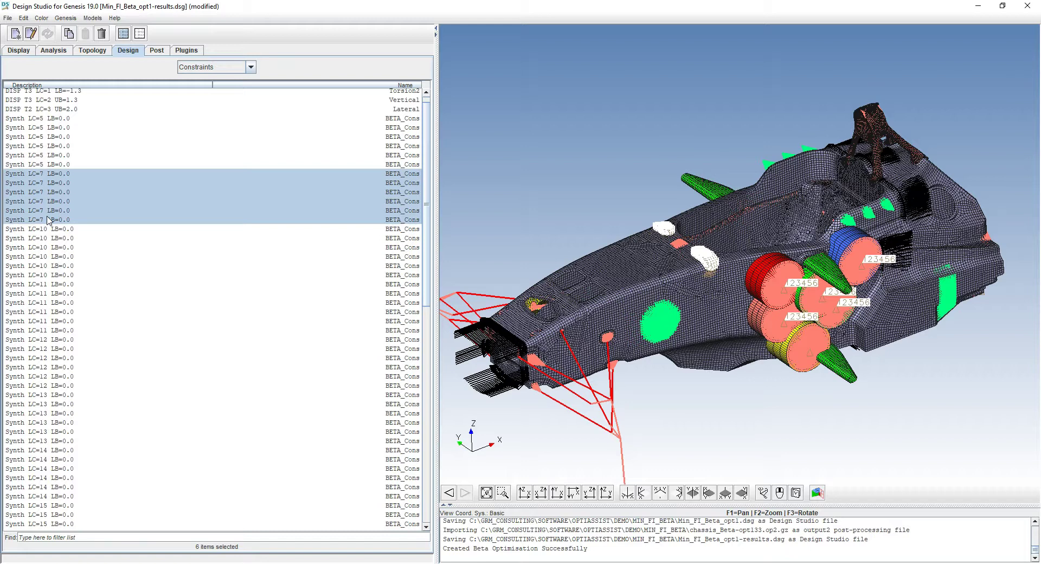
pyautogui.scroll(1, 163, 228)
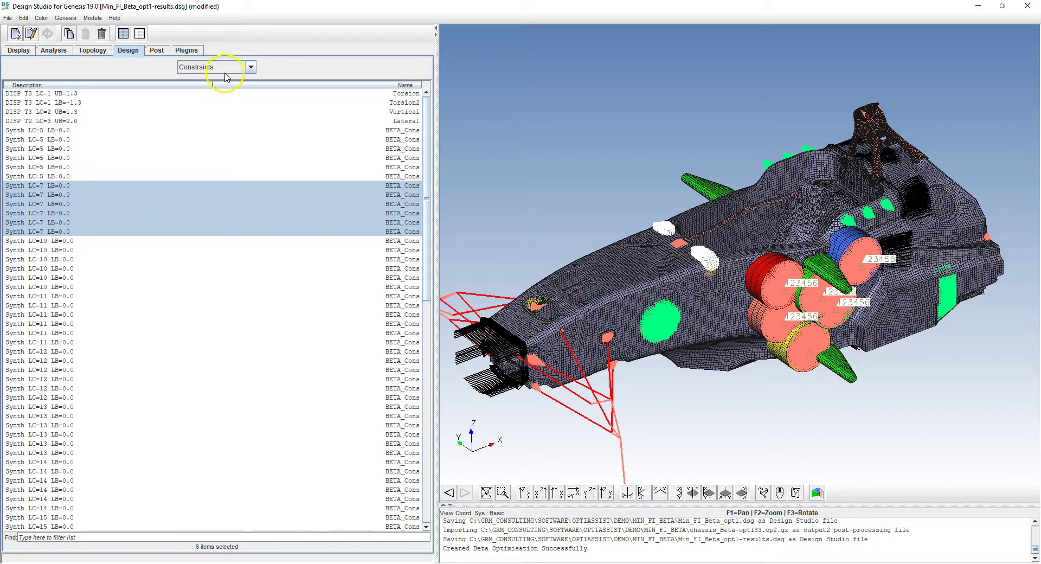
# List the design variables and delete the duplicate BETA_LC variables with IDs 60 to 75.
pyautogui.click(251, 68)
pyautogui.moveTo(250, 68); pyautogui.dragTo(227, 119)
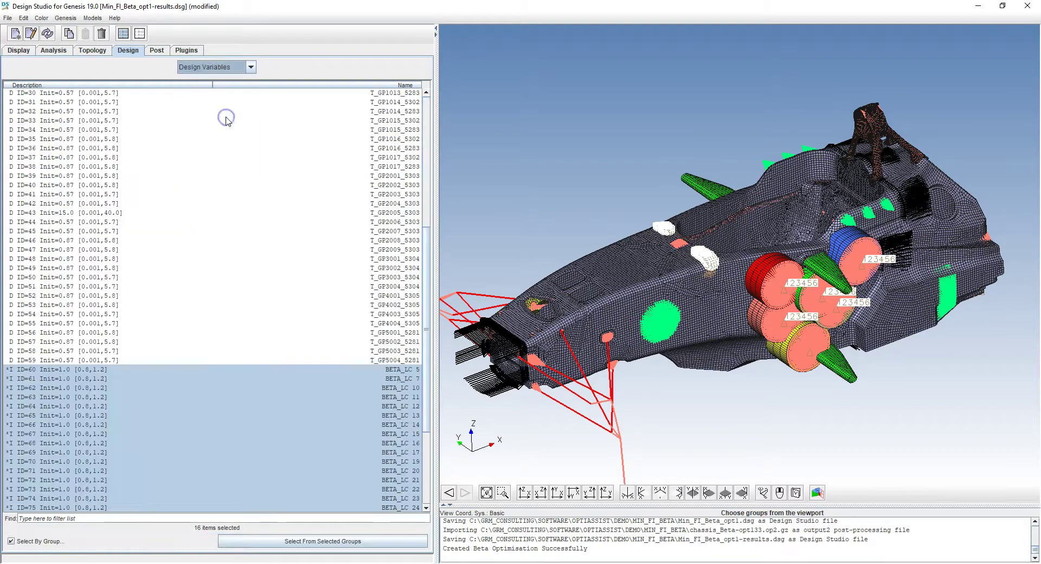
pyautogui.scroll(-5, 267, 247)
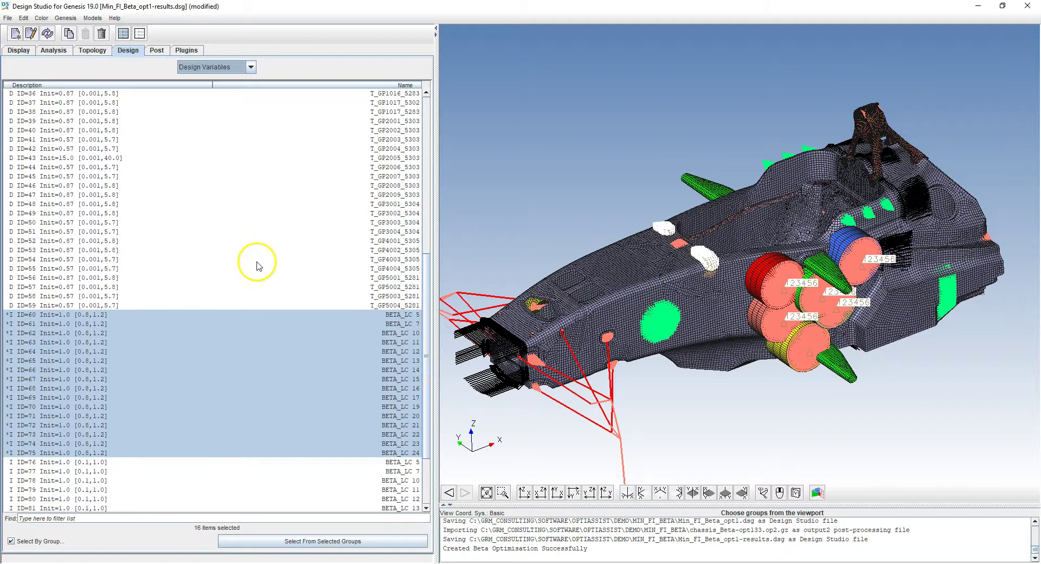
pyautogui.scroll(-3, 257, 263)
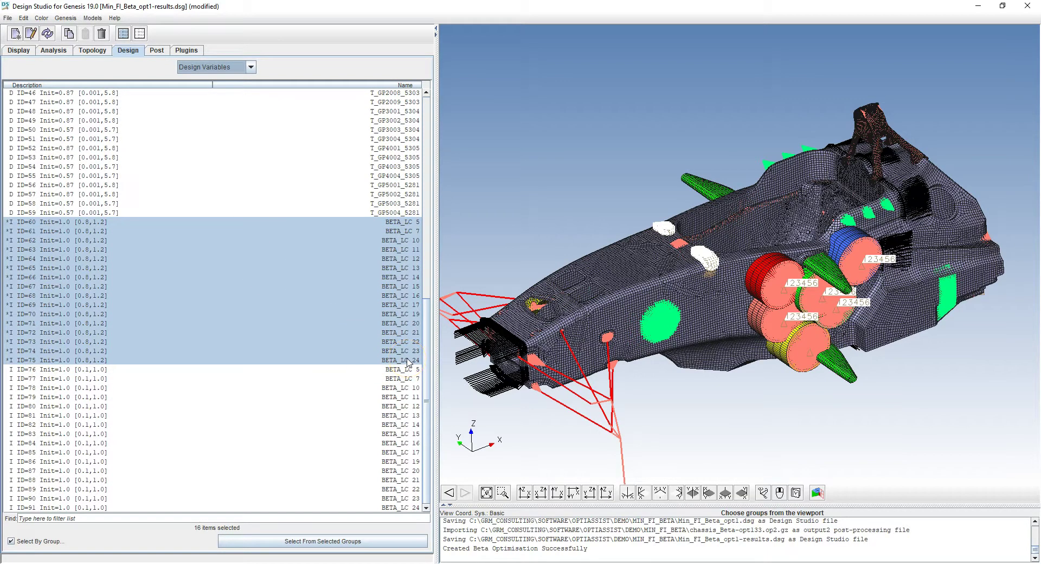
pyautogui.click(101, 34)
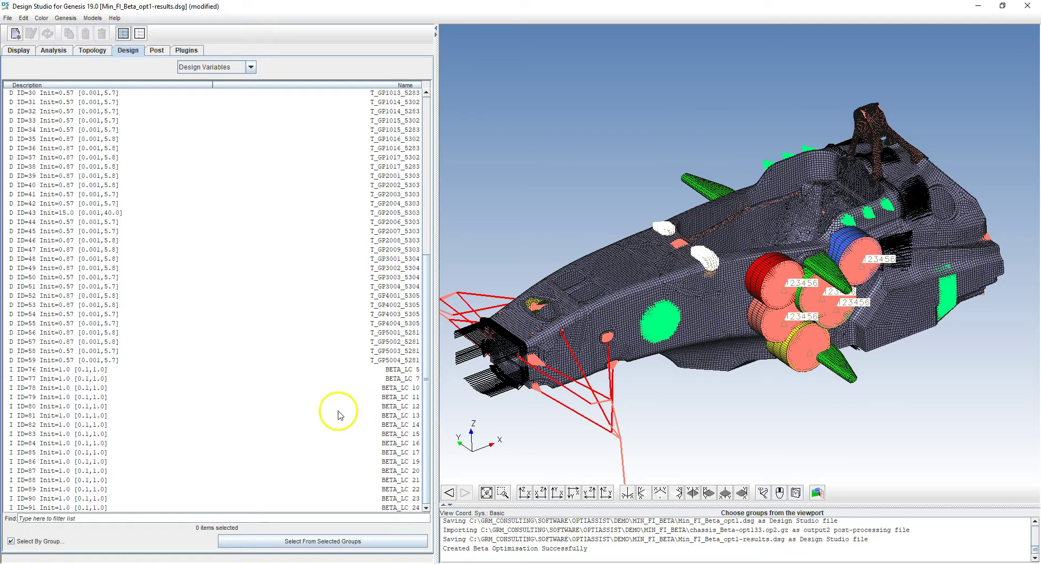
# Set the lower bound to 0.8 and the upper bound to 1.2 for the BETA_LC design variables with IDs 76 to 91.
pyautogui.click(410, 370)
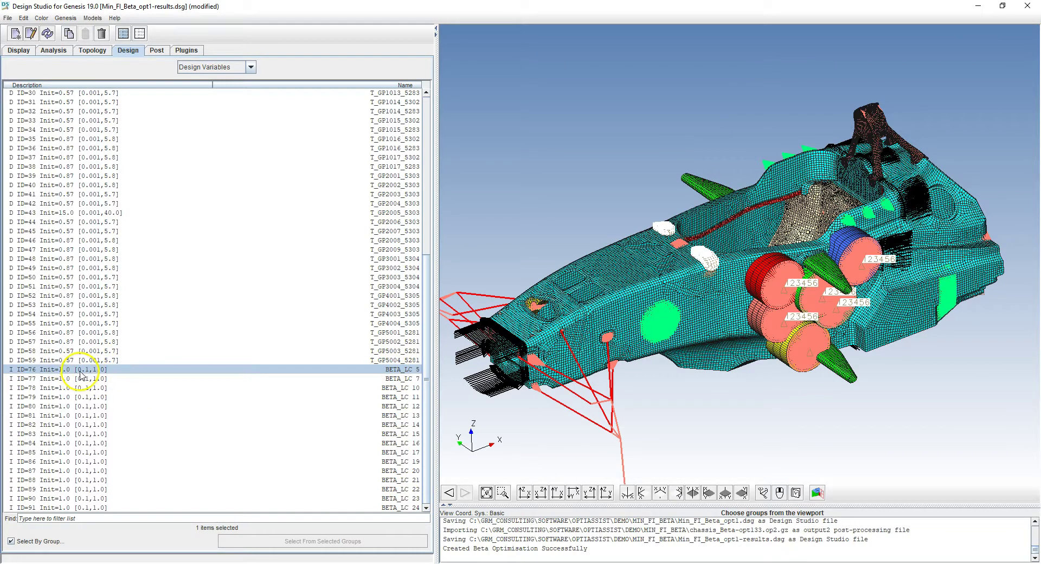
pyautogui.keyDown('shift'); pyautogui.click(103, 507); pyautogui.keyUp('shift')
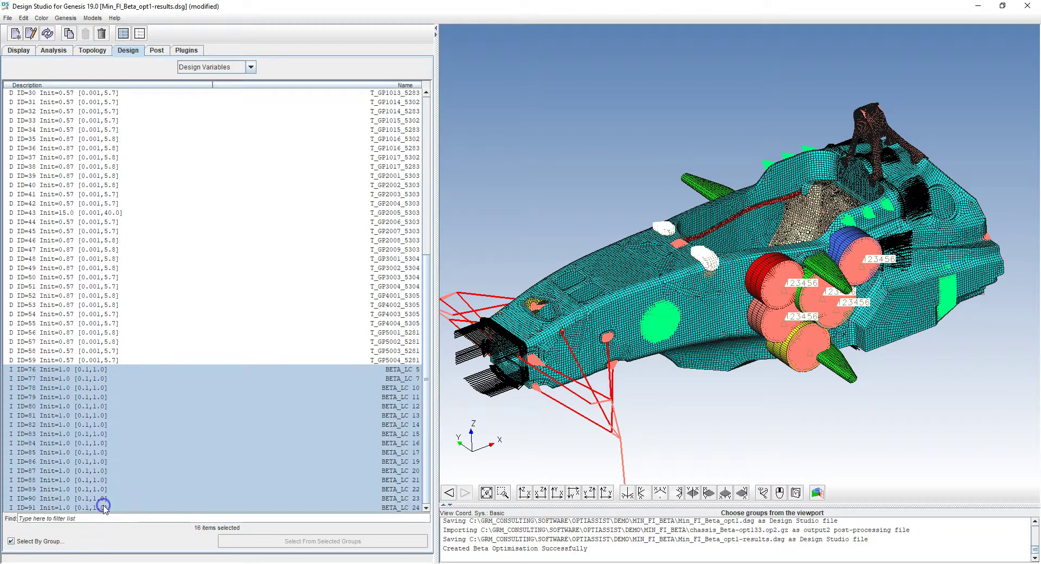
pyautogui.click(31, 33)
pyautogui.click(195, 89)
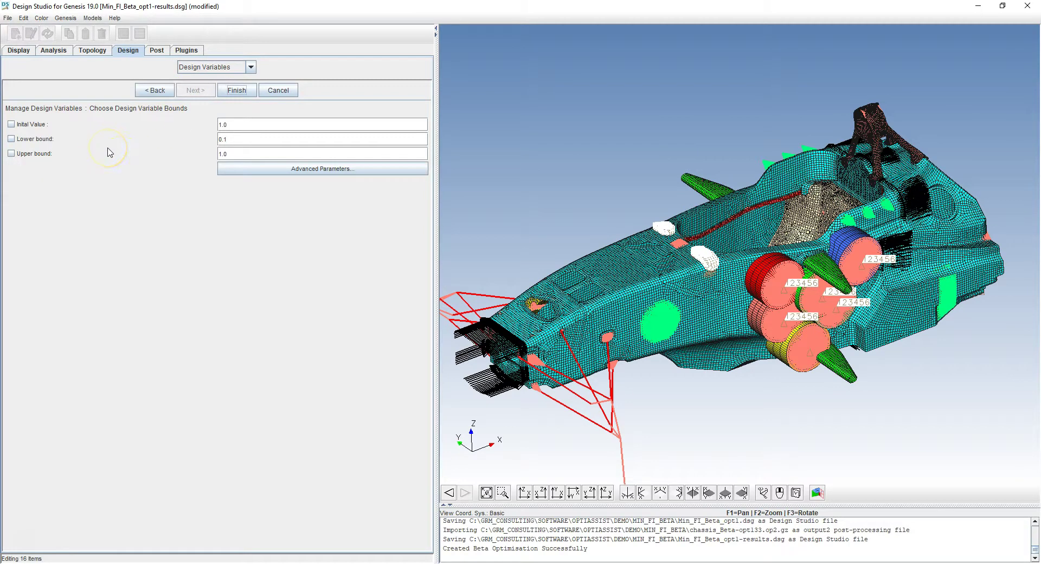
pyautogui.doubleClick(219, 153)
pyautogui.click(236, 139)
pyautogui.click(12, 140)
pyautogui.click(12, 155)
pyautogui.moveTo(238, 139); pyautogui.dragTo(207, 140)
pyautogui.click(238, 154)
pyautogui.click(228, 139)
pyautogui.click(222, 140)
pyautogui.click(239, 155)
pyautogui.click(234, 91)
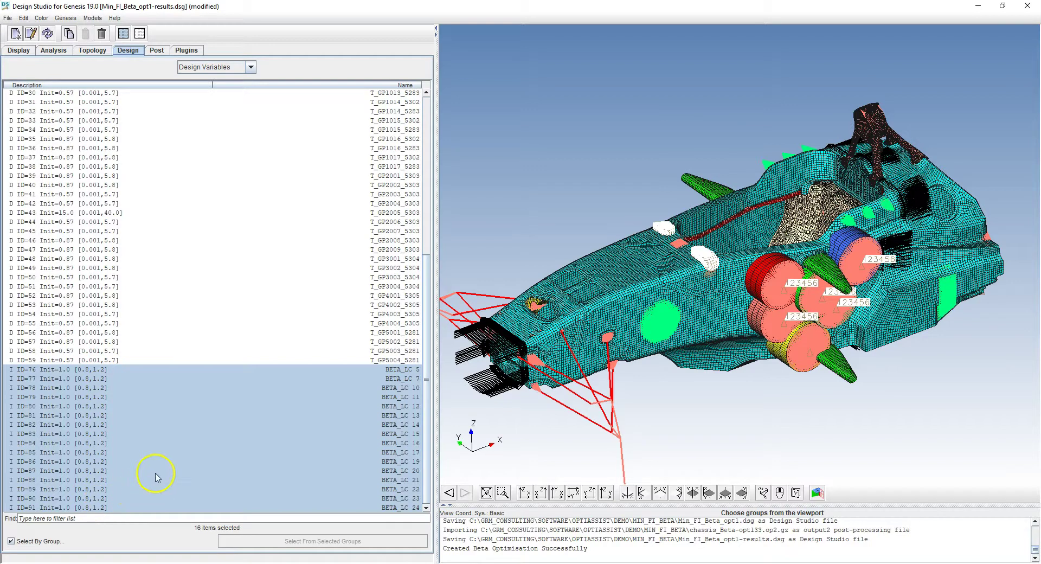
pyautogui.moveTo(428, 355); pyautogui.dragTo(424, 139)
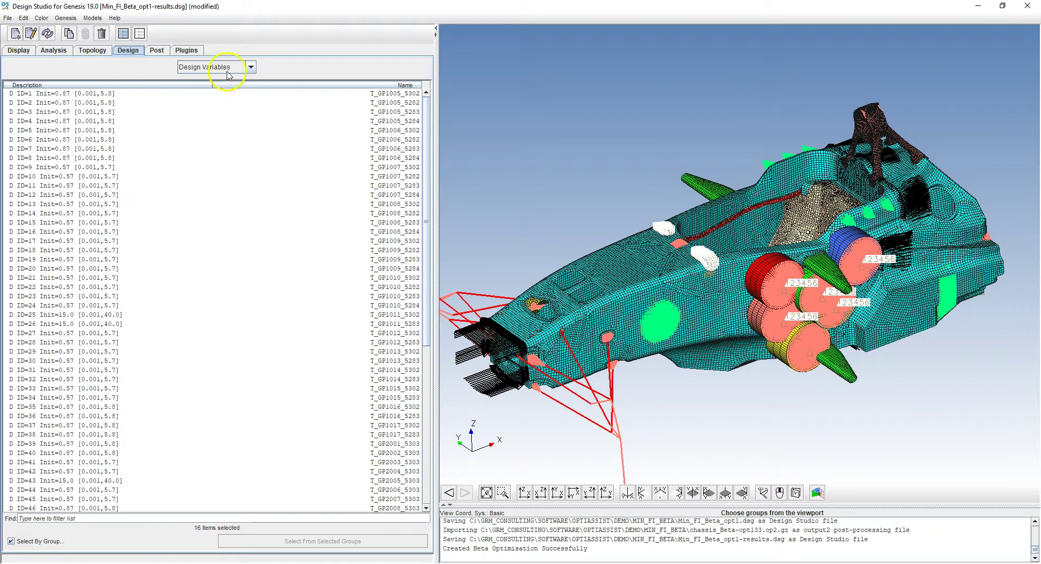
pyautogui.moveTo(709, 317); pyautogui.dragTo(724, 326)
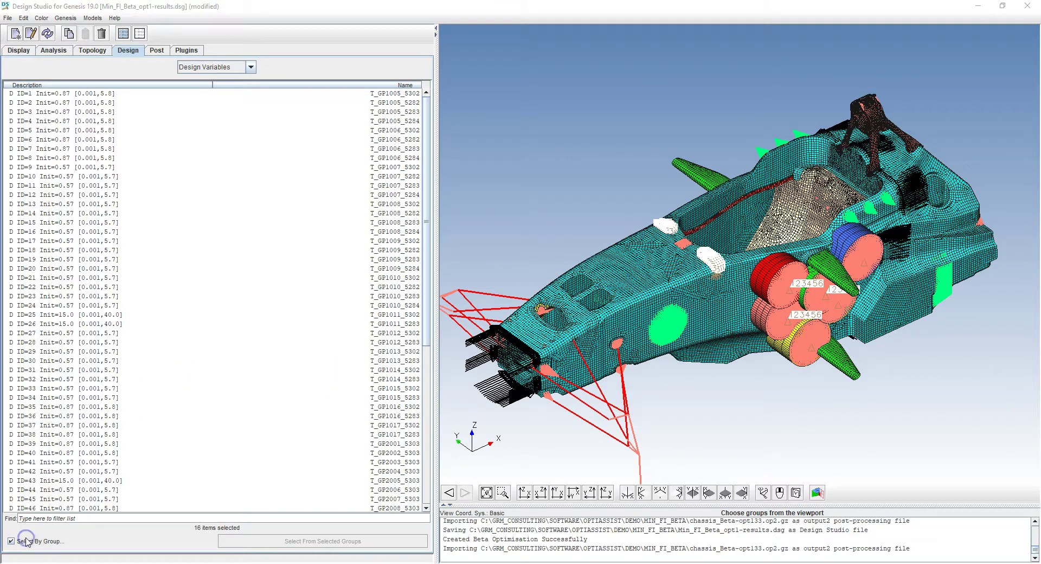
pyautogui.moveTo(634, 216); pyautogui.dragTo(660, 233, button='middle')
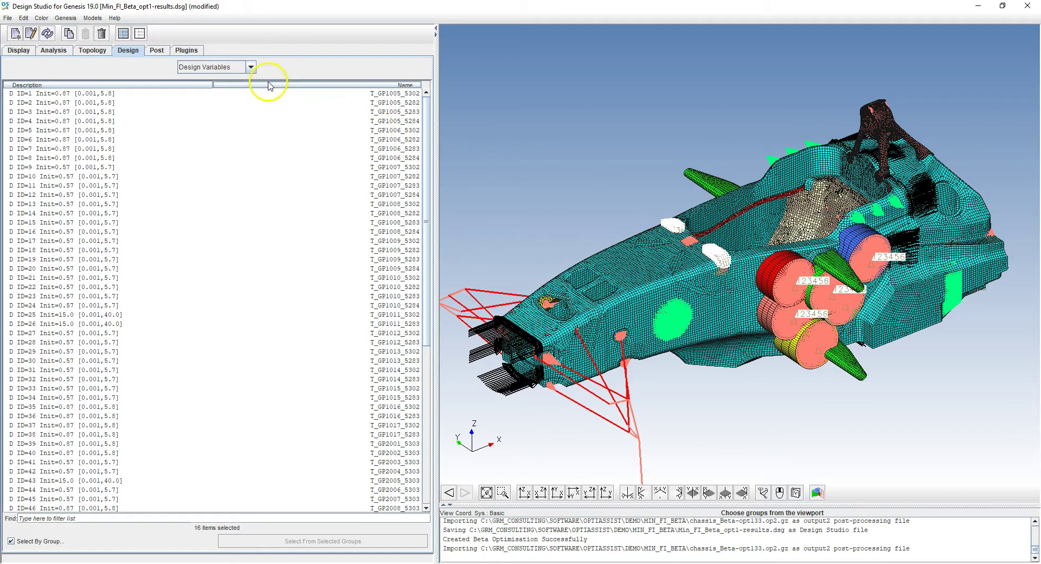
# Filter the color mesh results by "failure" and plot the cycle 33 Composite Failure Index for loadcase 5.
pyautogui.click(156, 51)
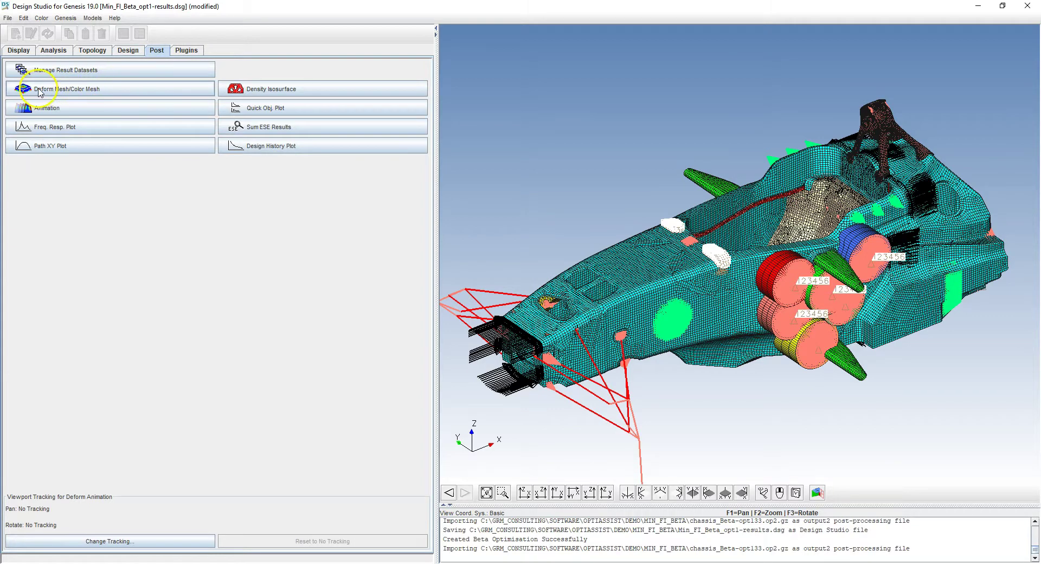
pyautogui.click(63, 92)
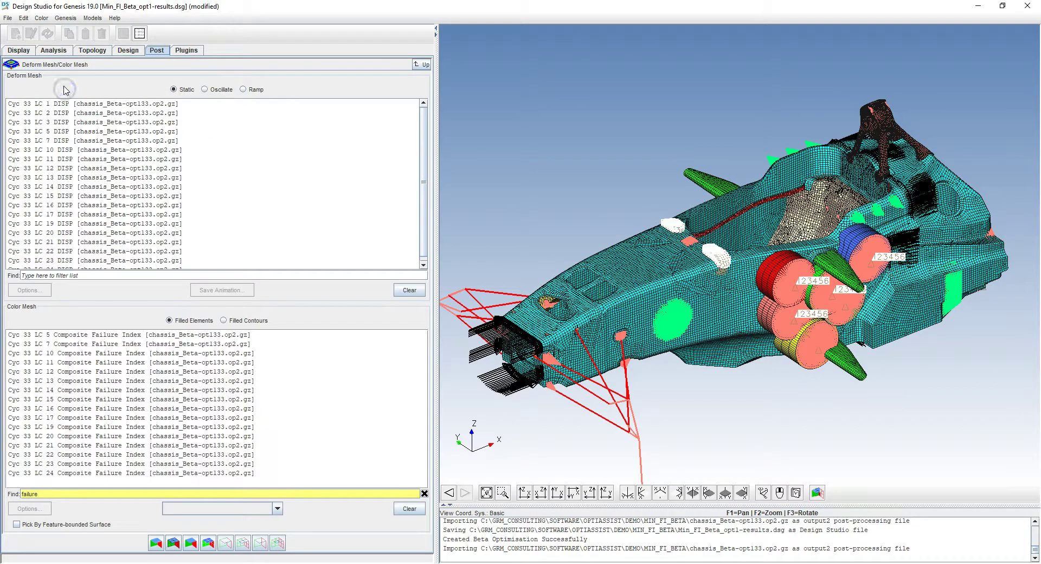
pyautogui.click(424, 493)
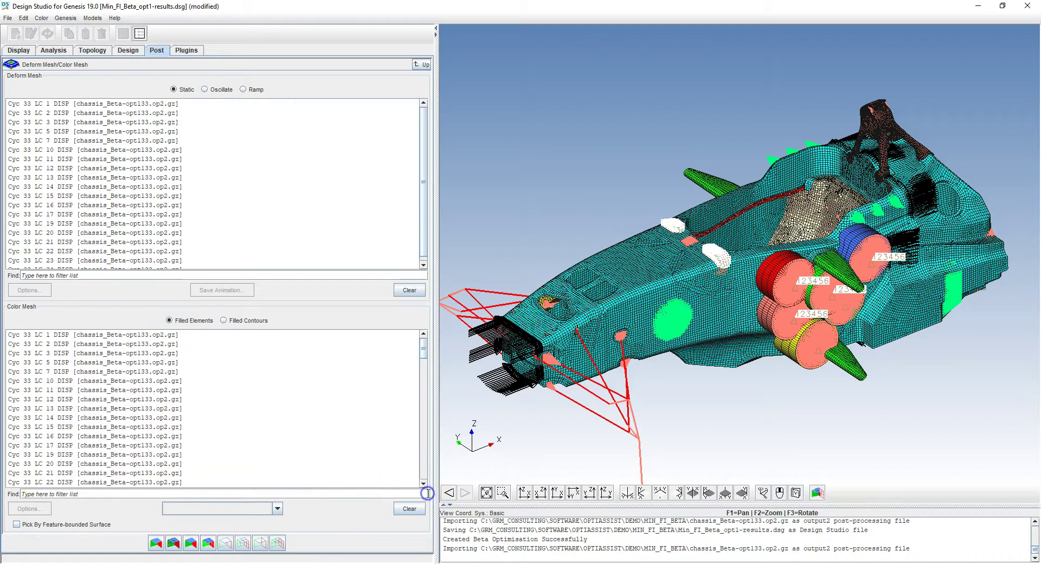
pyautogui.click(74, 492)
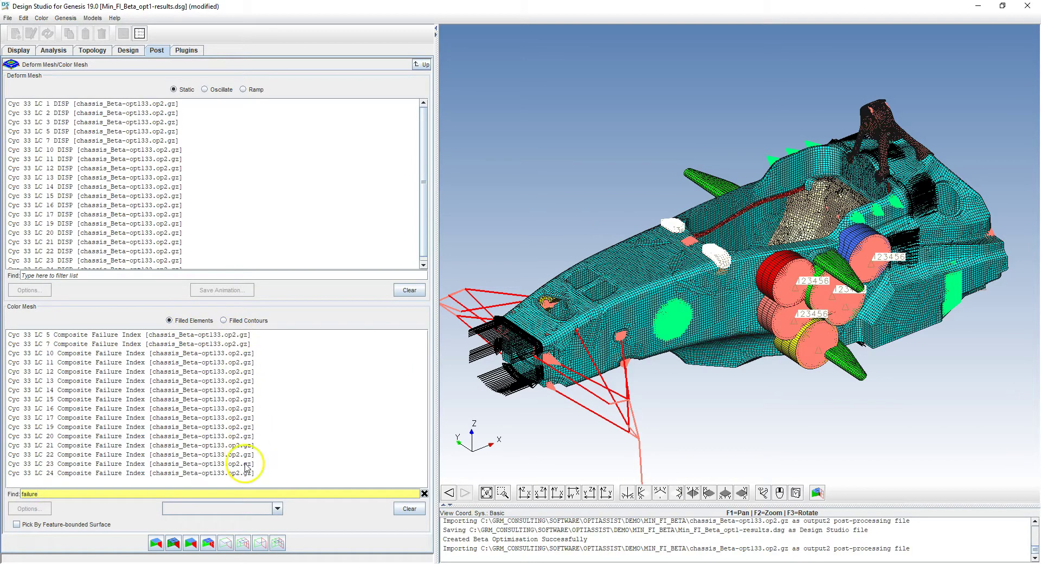
pyautogui.click(104, 335)
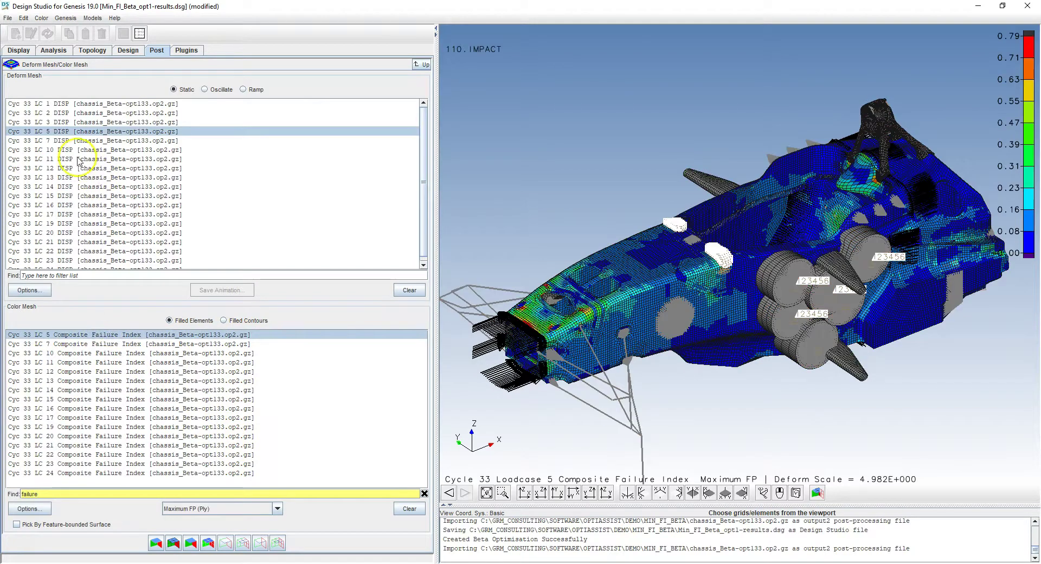
# Limit the viewport to the chassis assembly, leaving out the wheels, suspension and roll hoop structure.
pyautogui.click(18, 50)
pyautogui.click(420, 65)
pyautogui.click(76, 70)
pyautogui.click(22, 129)
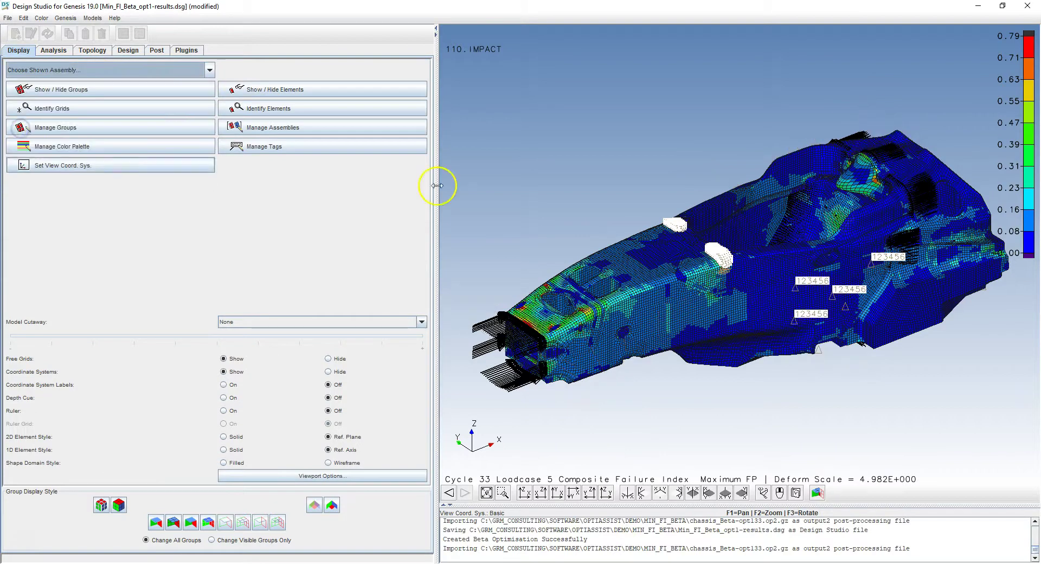
# Clear all labels, arrows and highlights from the viewport so only the contoured chassis is shown.
pyautogui.click(521, 147)
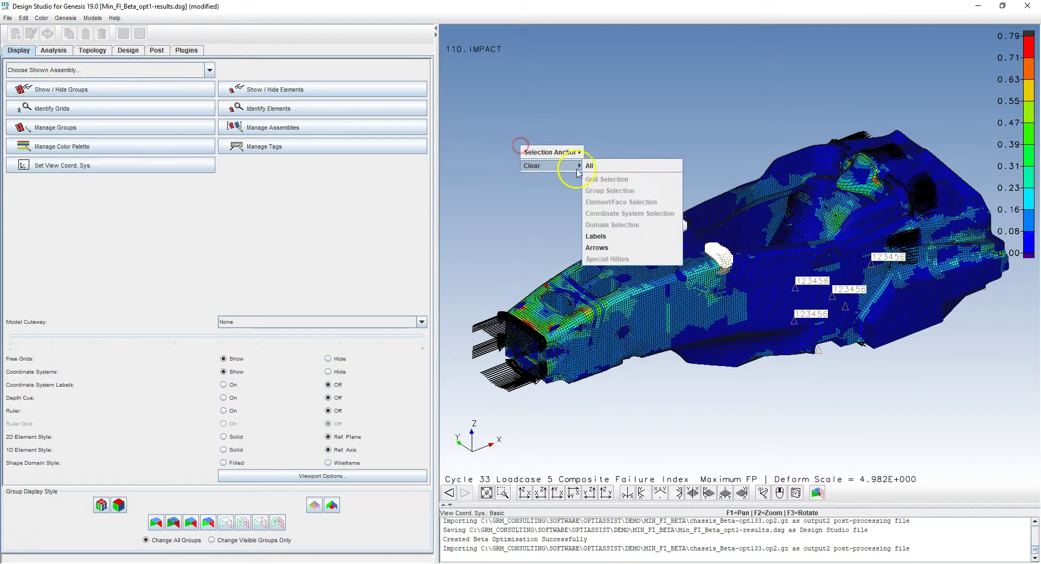
pyautogui.click(585, 166)
pyautogui.click(457, 186)
pyautogui.click(693, 274)
pyautogui.moveTo(693, 274); pyautogui.dragTo(695, 278)
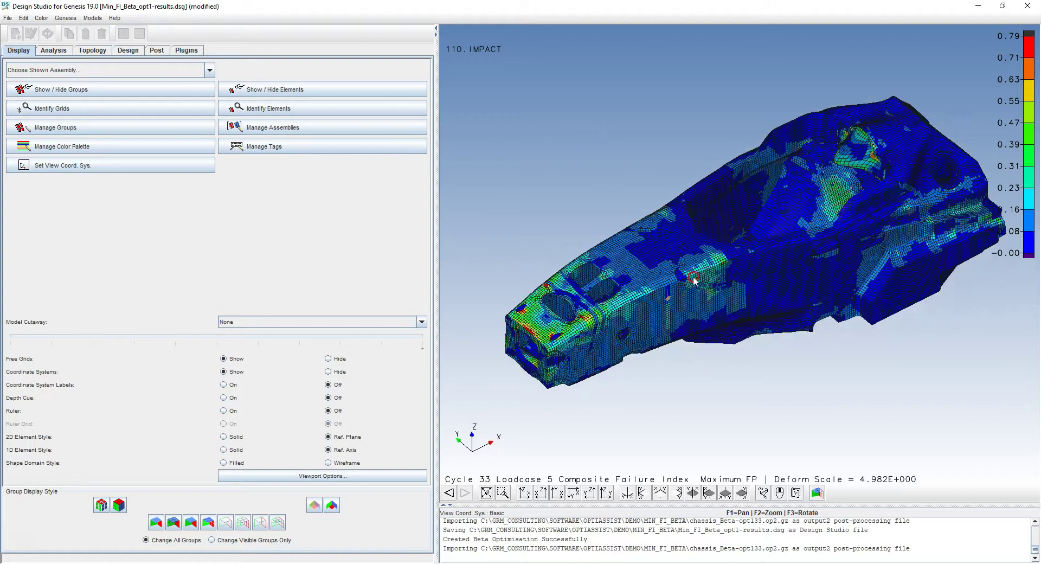
pyautogui.moveTo(761, 227); pyautogui.dragTo(746, 242)
# Examine the cycle 33 Composite Failure Index plots one loadcase at a time, from loadcase 7 through loadcase 19.
pyautogui.click(157, 50)
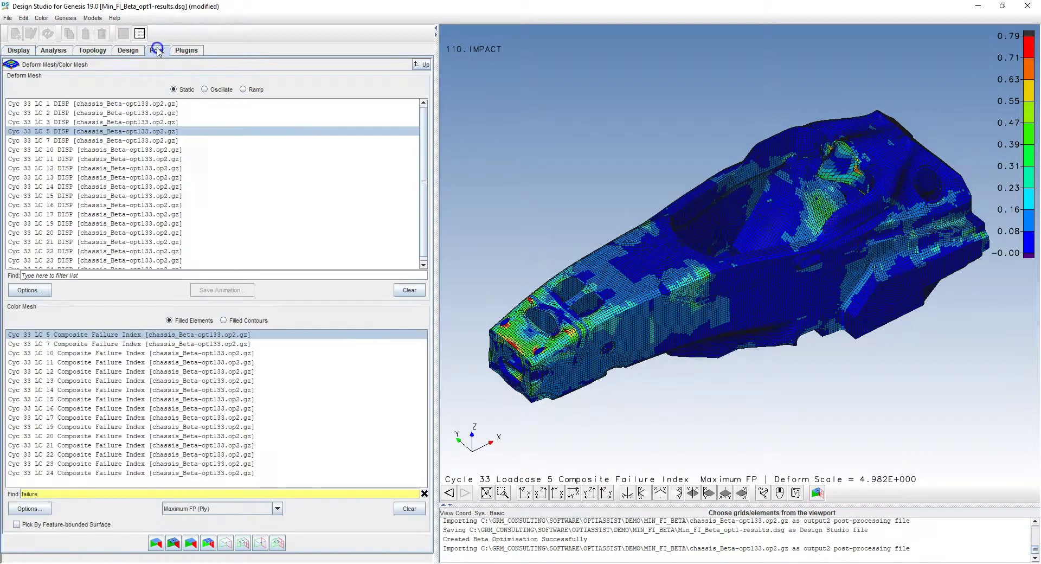
pyautogui.click(73, 344)
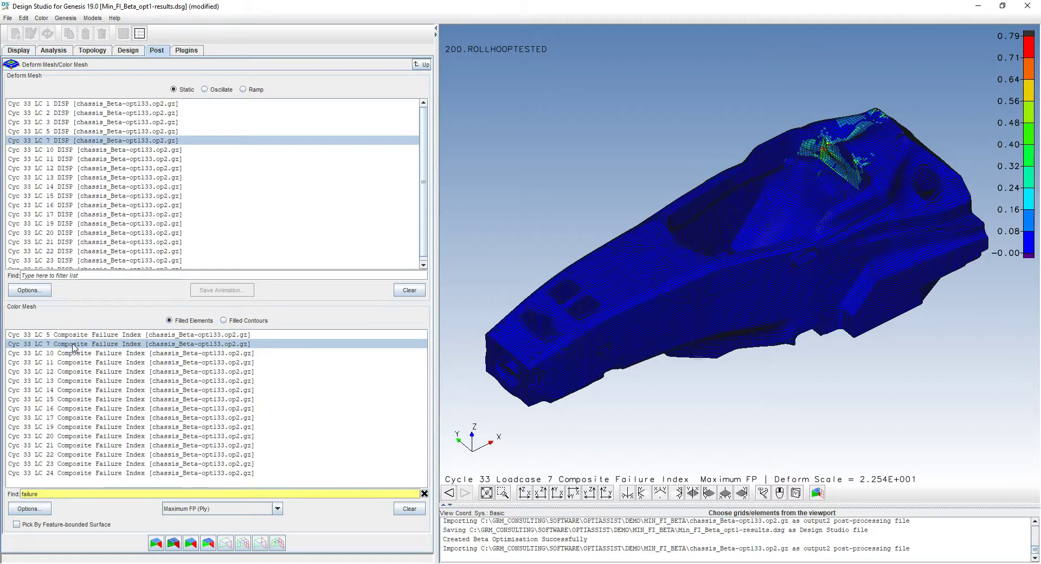
pyautogui.press('Down')
pyautogui.press('Down')
pyautogui.press('Down')
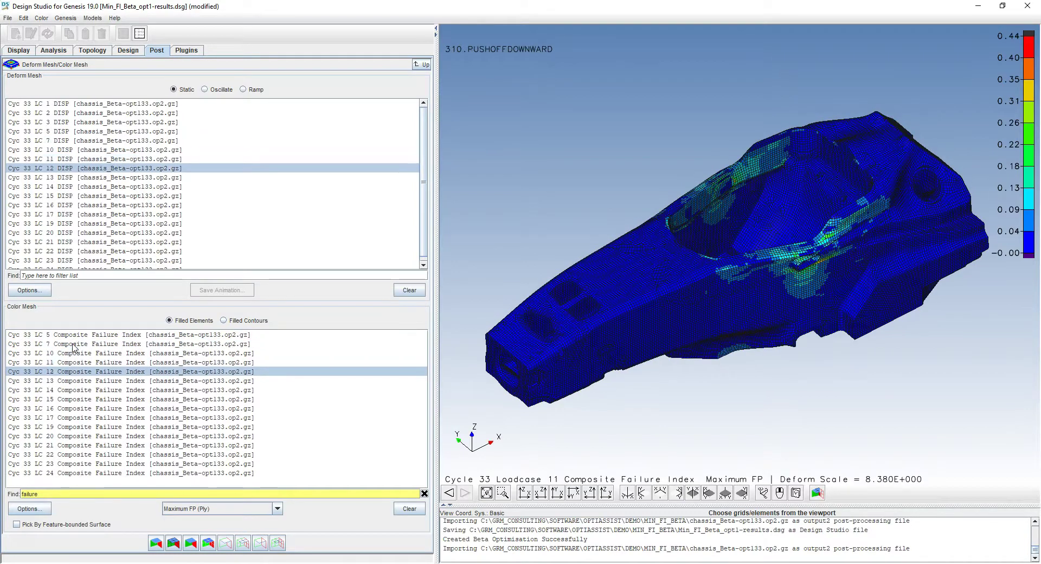
pyautogui.press('Down')
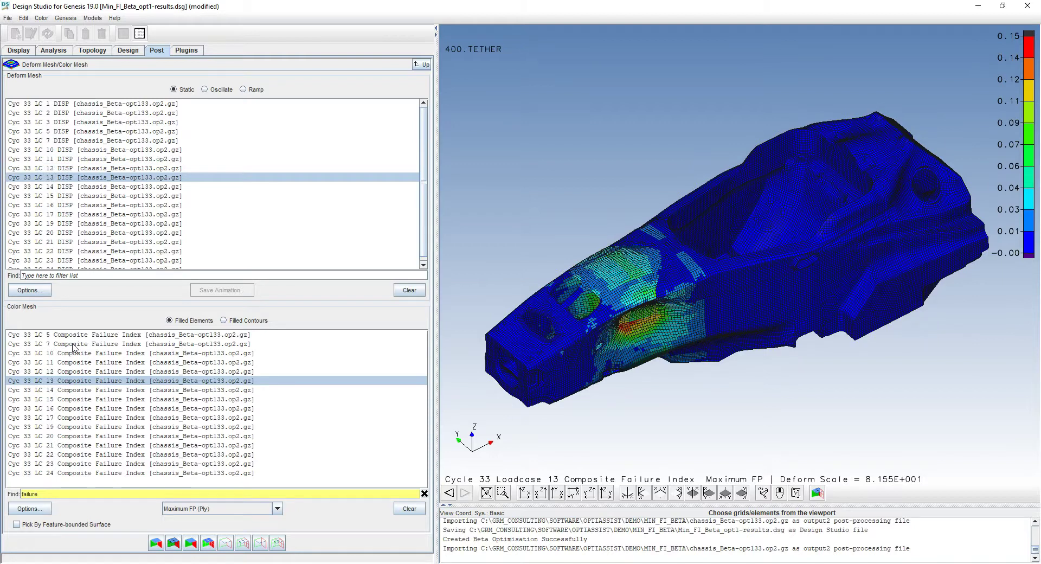
pyautogui.press('Down')
pyautogui.press('Down')
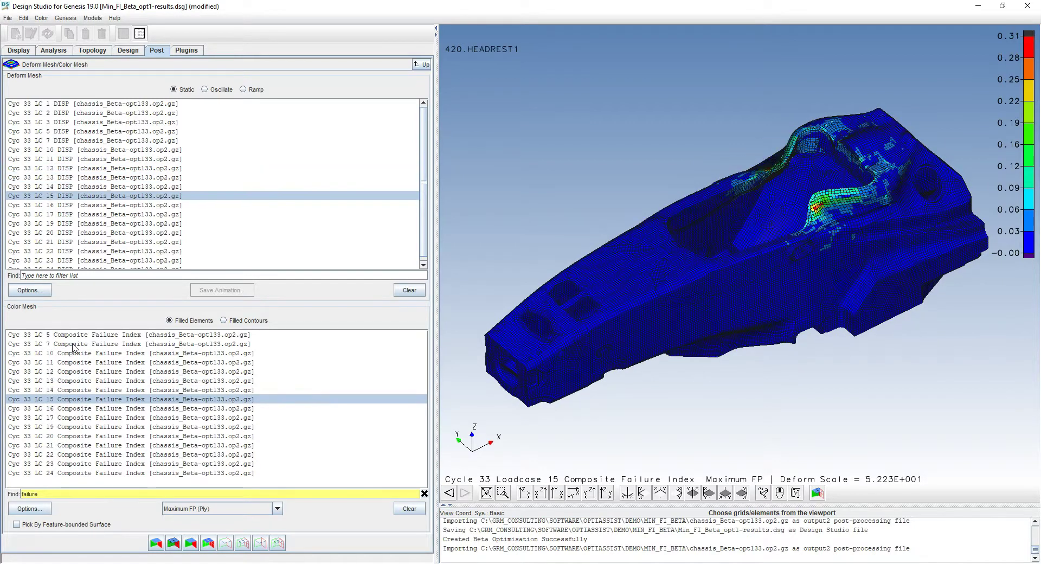
pyautogui.press('Down')
pyautogui.press('Down')
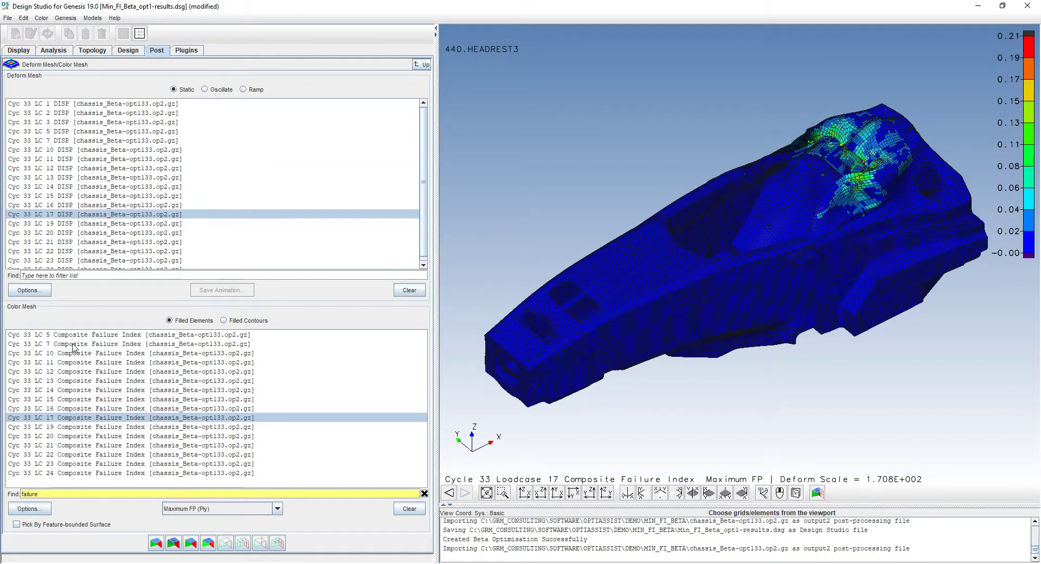
pyautogui.press('Down')
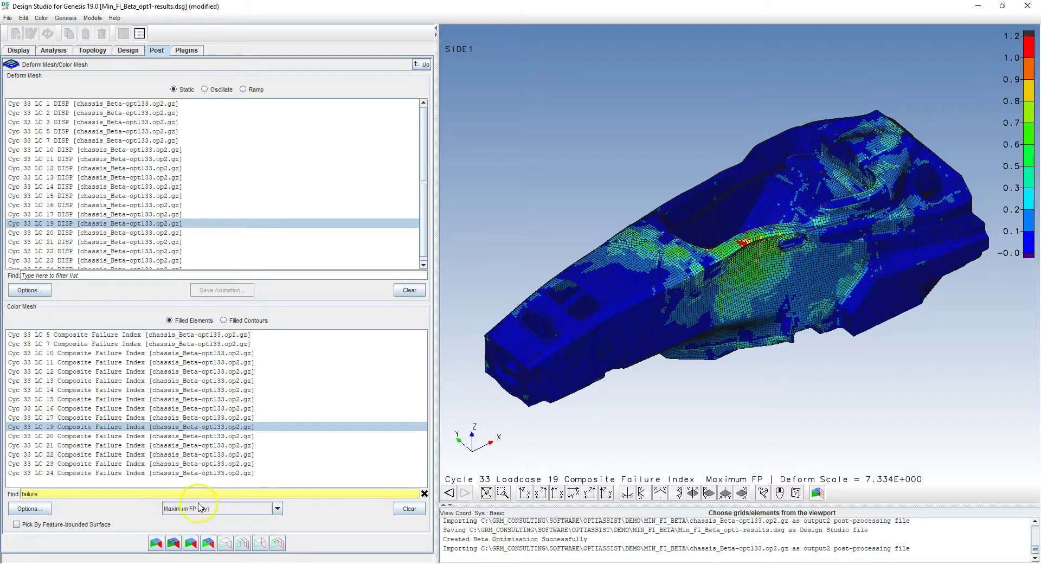
# Examine the Composite Failure Index plots for loadcases 20 to 24, and return to the plot for loadcase 19.
pyautogui.click(73, 436)
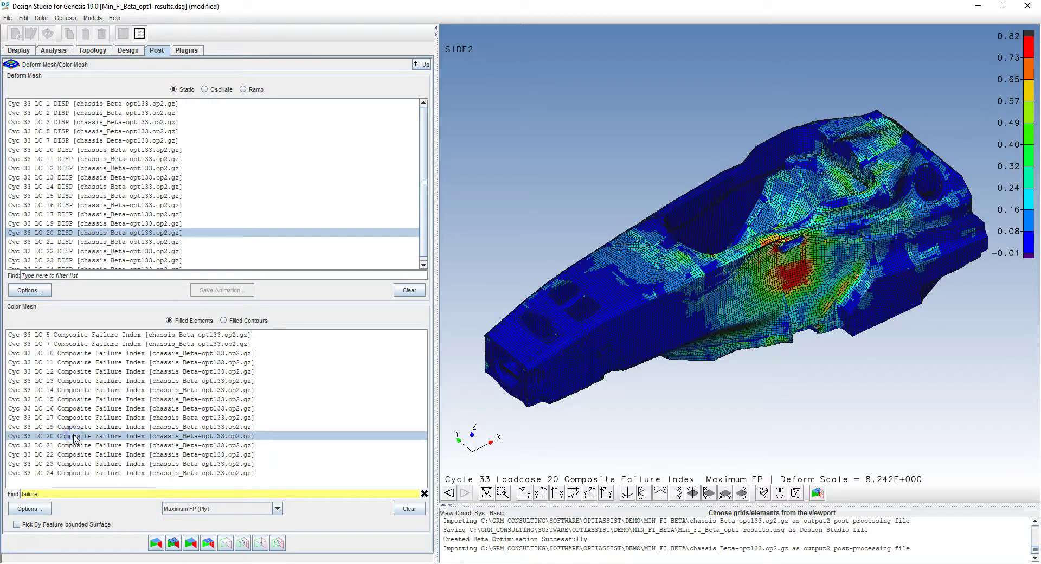
pyautogui.press('Down')
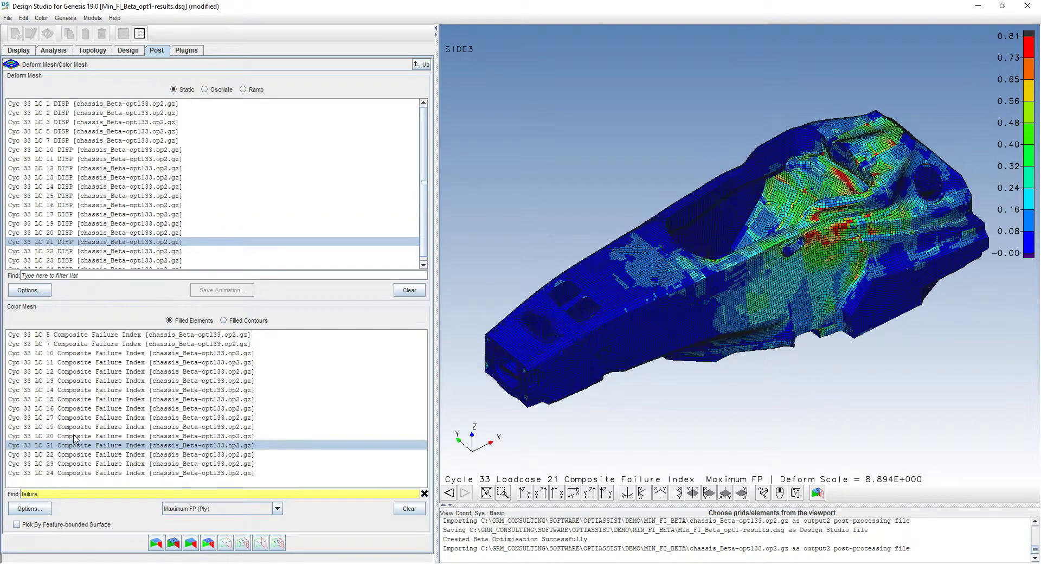
pyautogui.press('Down')
pyautogui.press('Down')
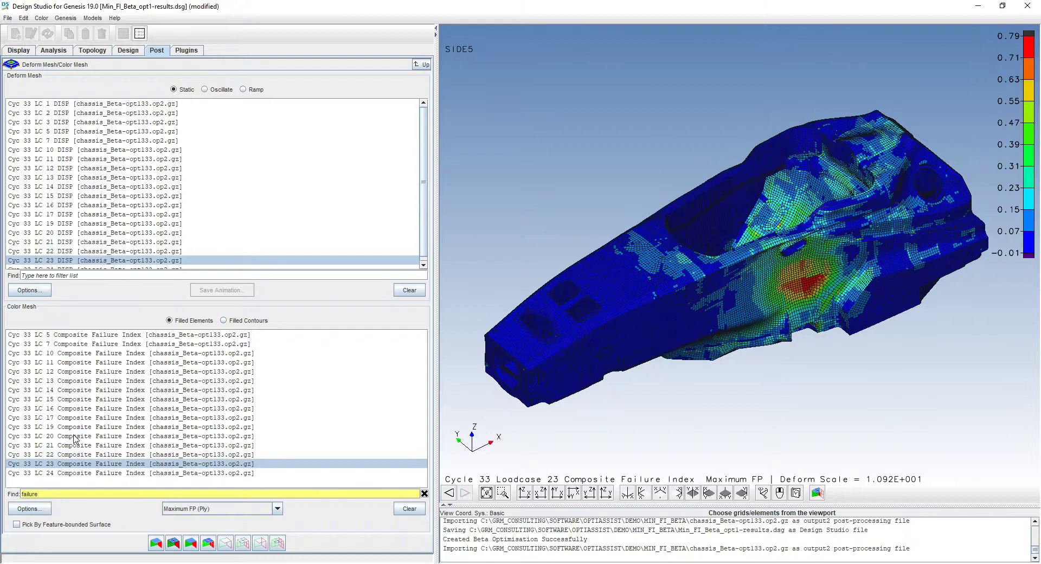
pyautogui.press('Down')
pyautogui.press('Up')
pyautogui.press('Up')
pyautogui.press('Up')
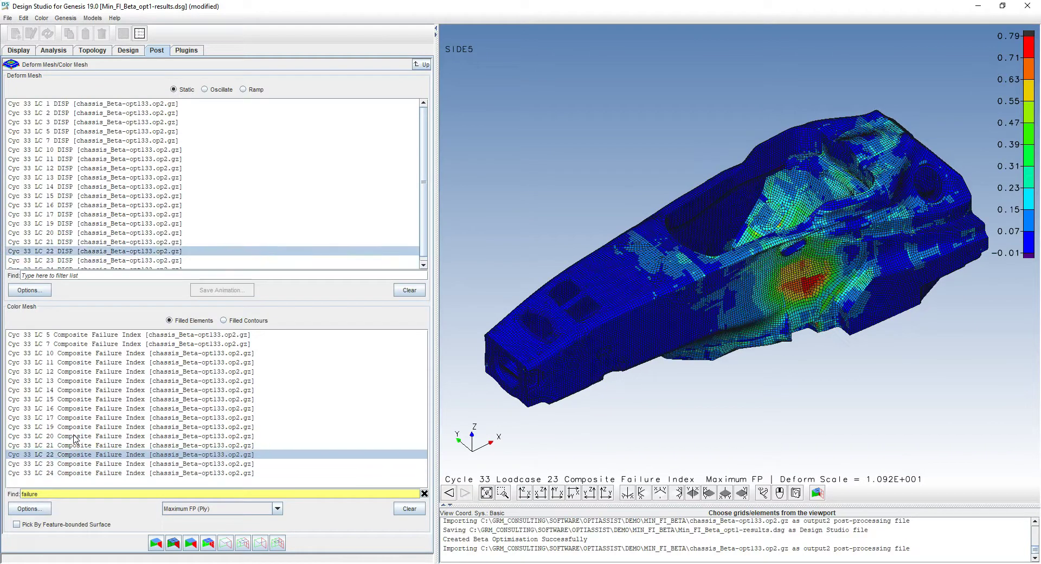
pyautogui.press('Up')
pyautogui.press('Up')
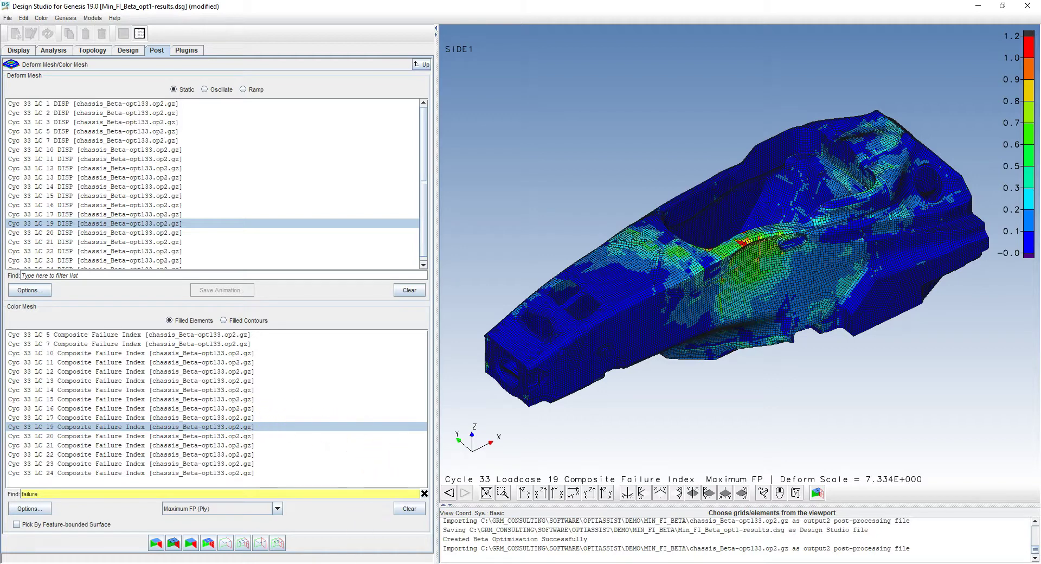
# Switch to the browser's GENESIS results page chassis_Beta-opt1.html and examine the loadcase 1 index objective component at design cycle 33.
pyautogui.click(281, 563)
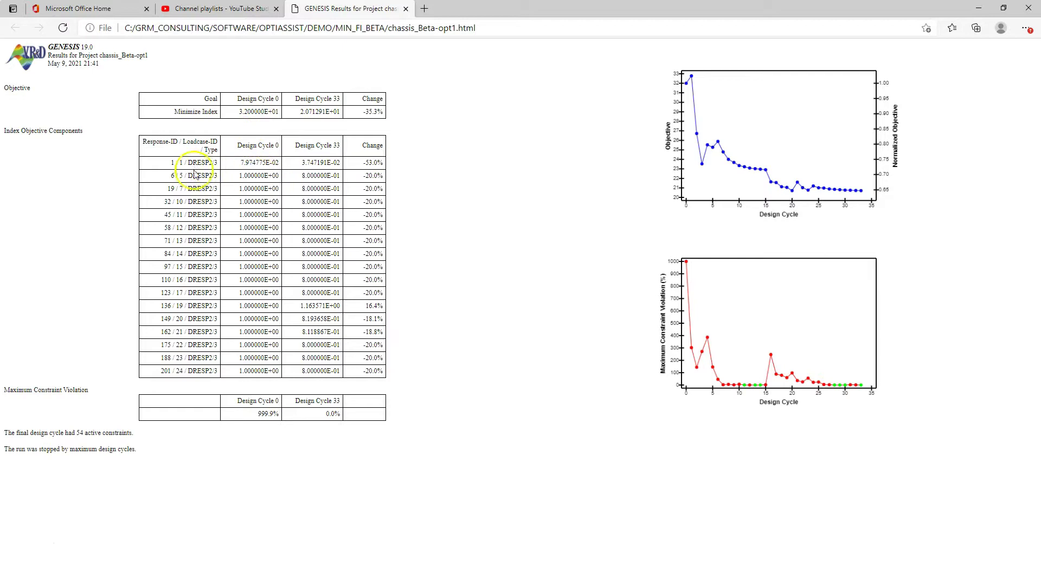
pyautogui.moveTo(168, 162); pyautogui.dragTo(220, 163)
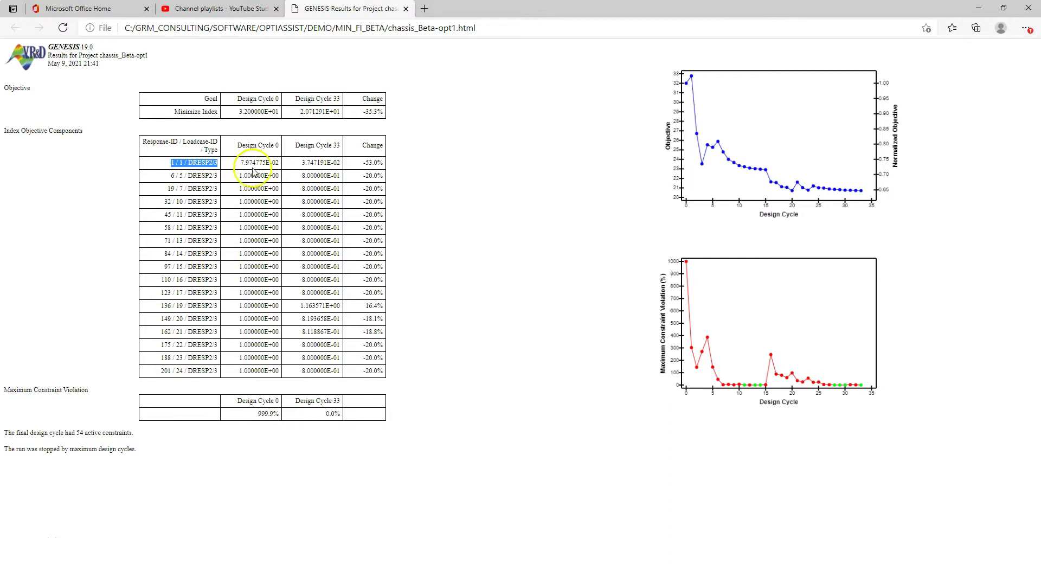
pyautogui.moveTo(301, 162); pyautogui.dragTo(328, 162)
pyautogui.click(336, 163)
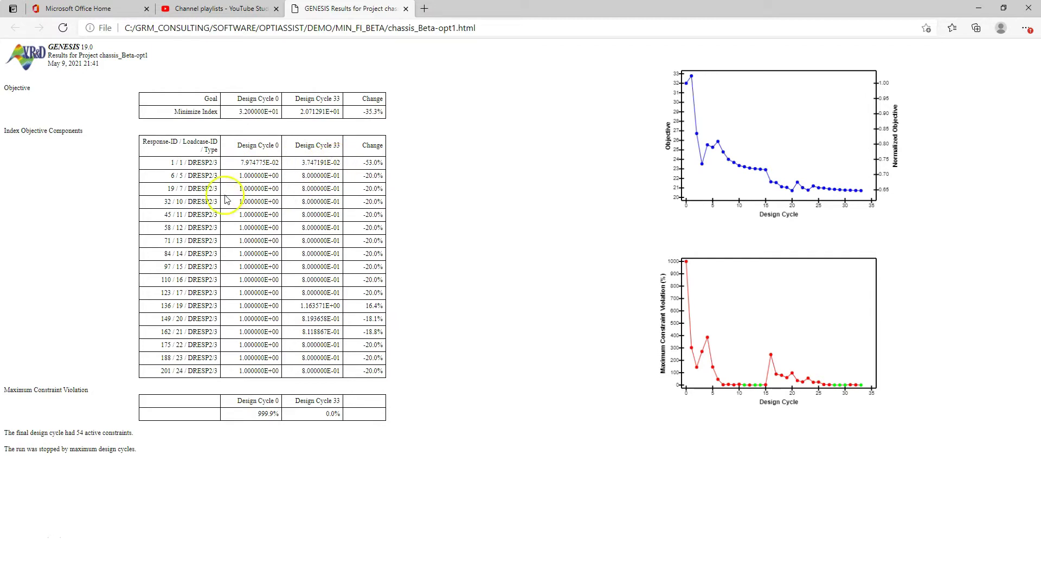
# Examine the design cycle 33 values of the index objective components for loadcases 5 through 24.
pyautogui.click(182, 175)
pyautogui.doubleClick(179, 201)
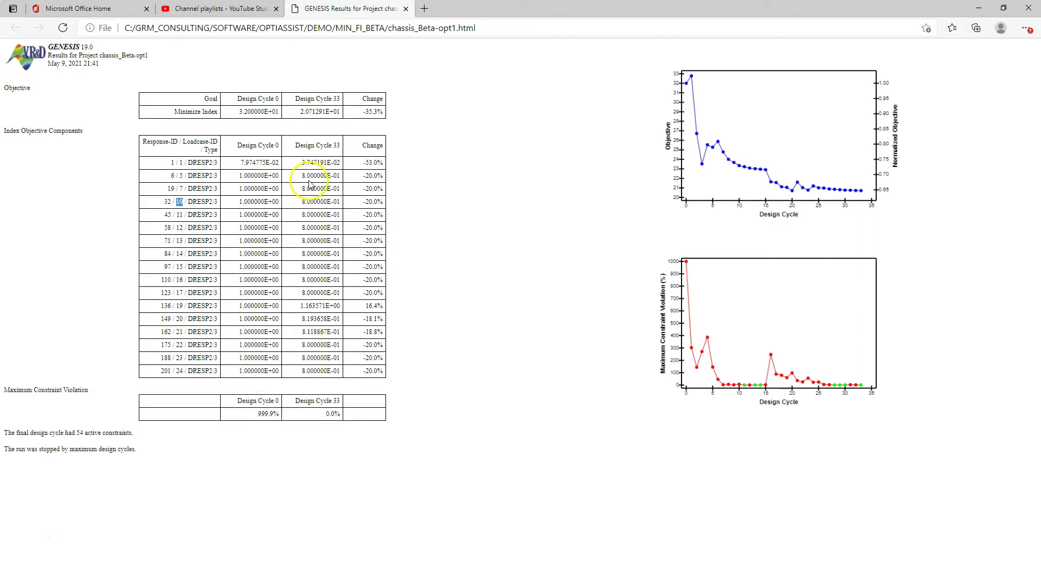
pyautogui.moveTo(302, 176); pyautogui.dragTo(334, 188)
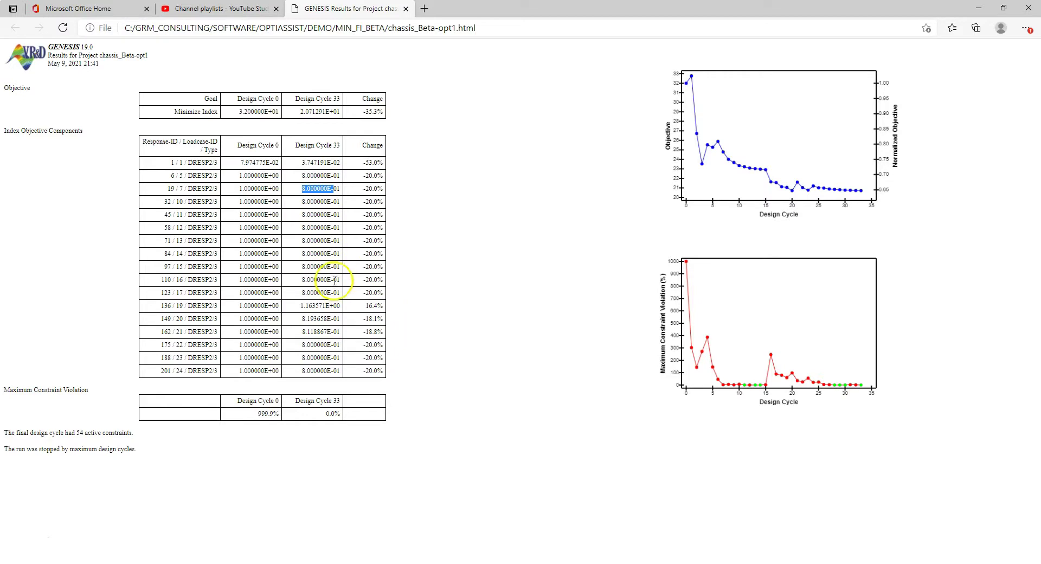
pyautogui.moveTo(302, 292); pyautogui.dragTo(323, 292)
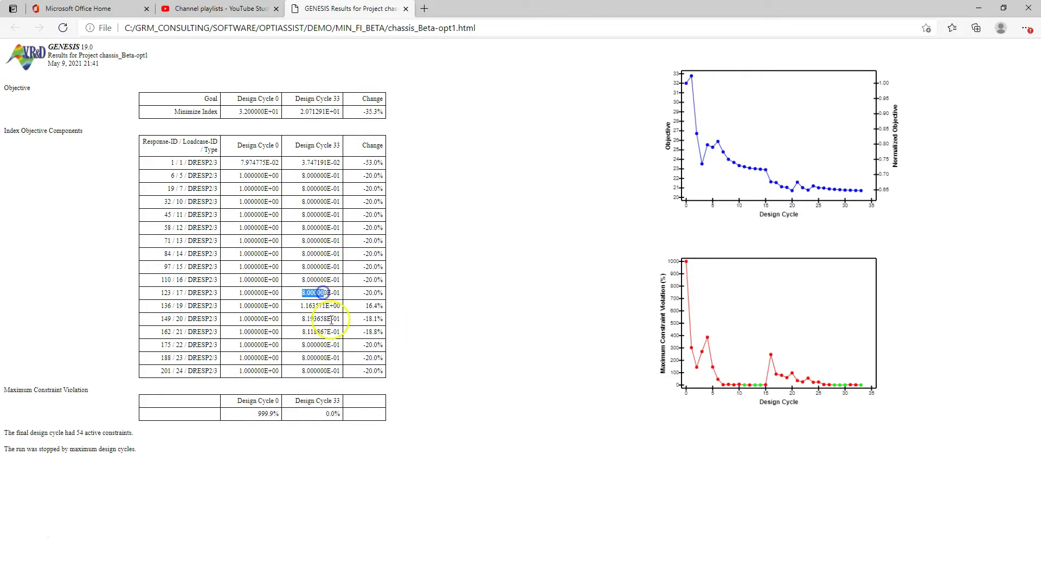
pyautogui.click(337, 373)
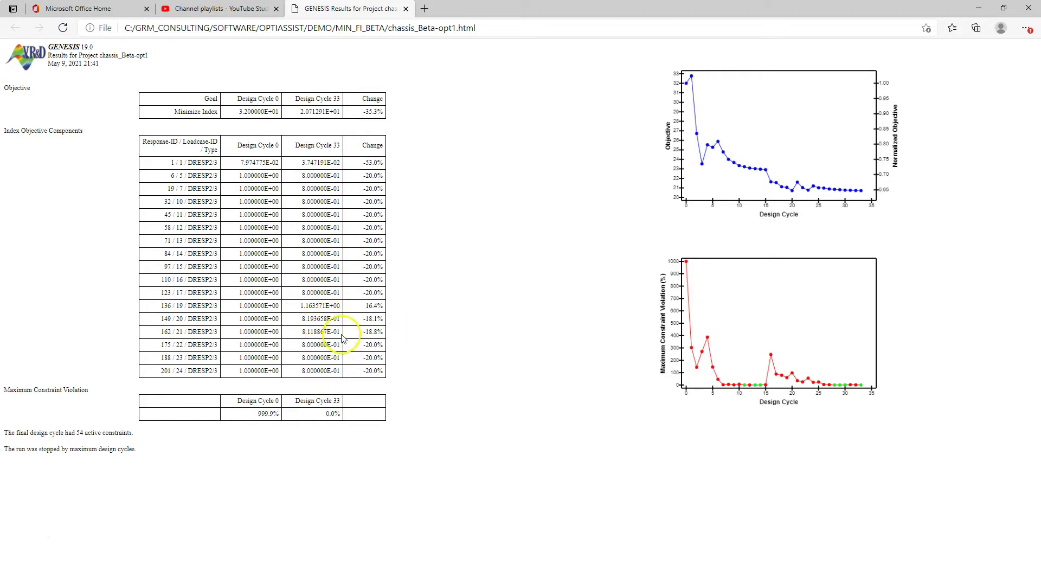
# Compare the design cycle 33 value of the loadcase 19 objective component with that of loadcase 1.
pyautogui.moveTo(302, 307); pyautogui.dragTo(327, 306)
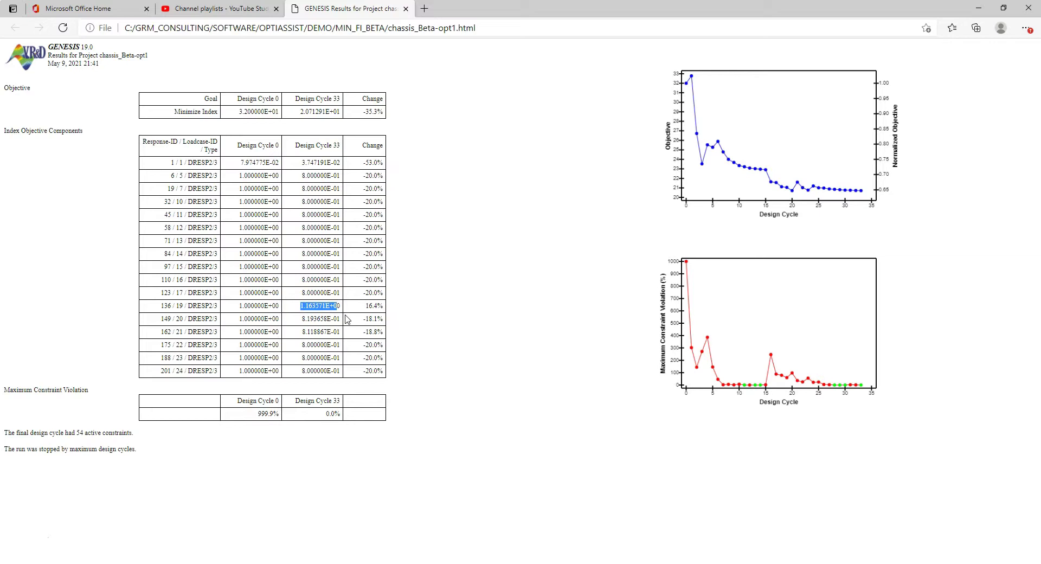
pyautogui.click(339, 305)
pyautogui.click(312, 307)
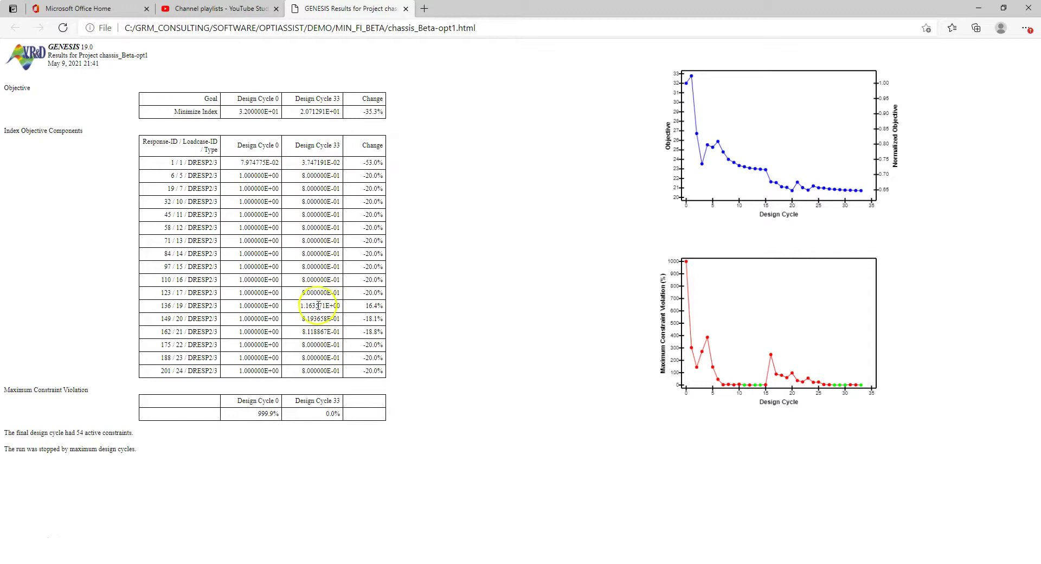
pyautogui.moveTo(302, 306); pyautogui.dragTo(336, 307)
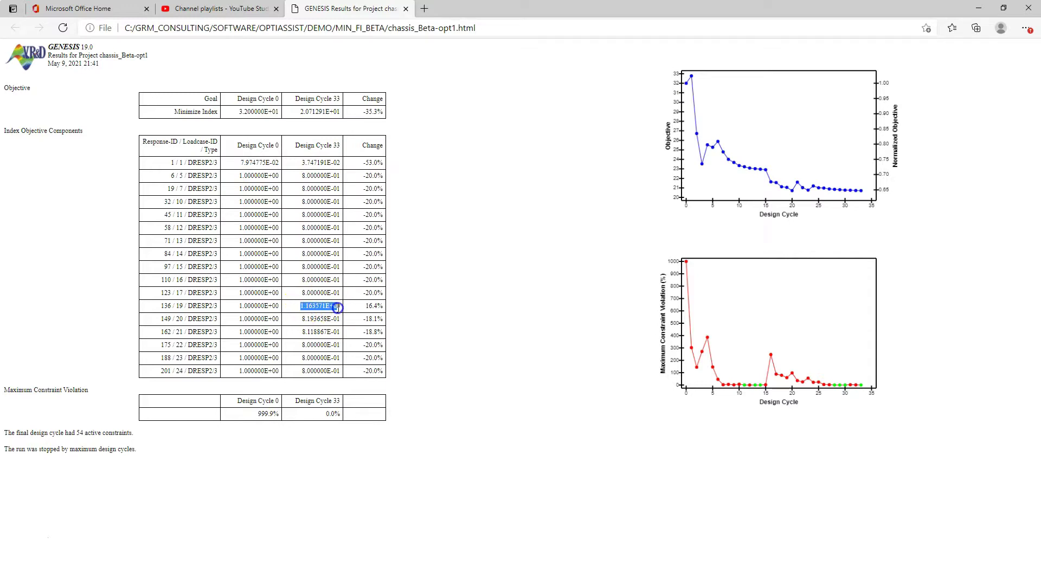
pyautogui.click(302, 163)
pyautogui.moveTo(302, 163); pyautogui.dragTo(337, 164)
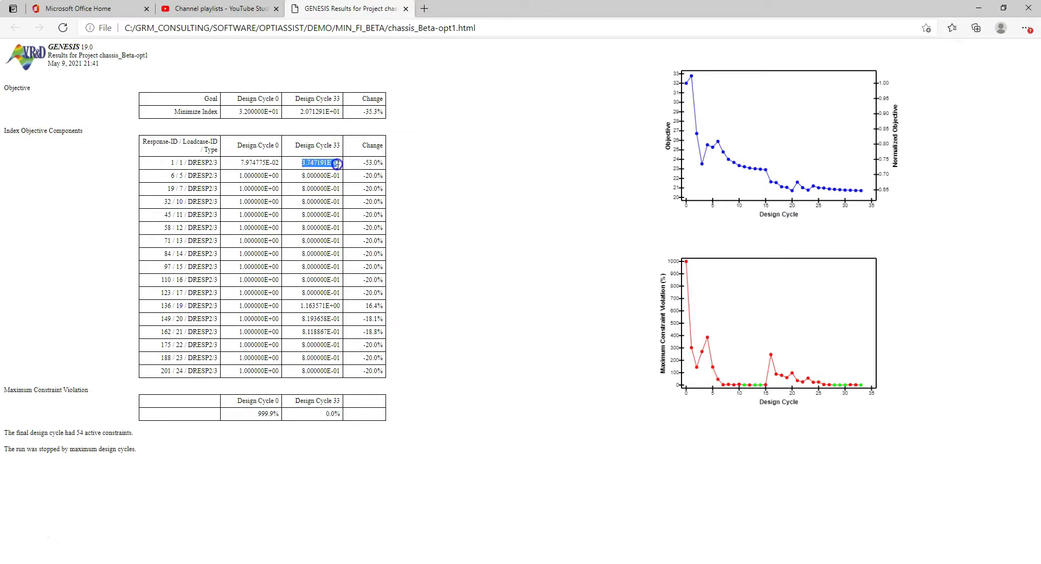